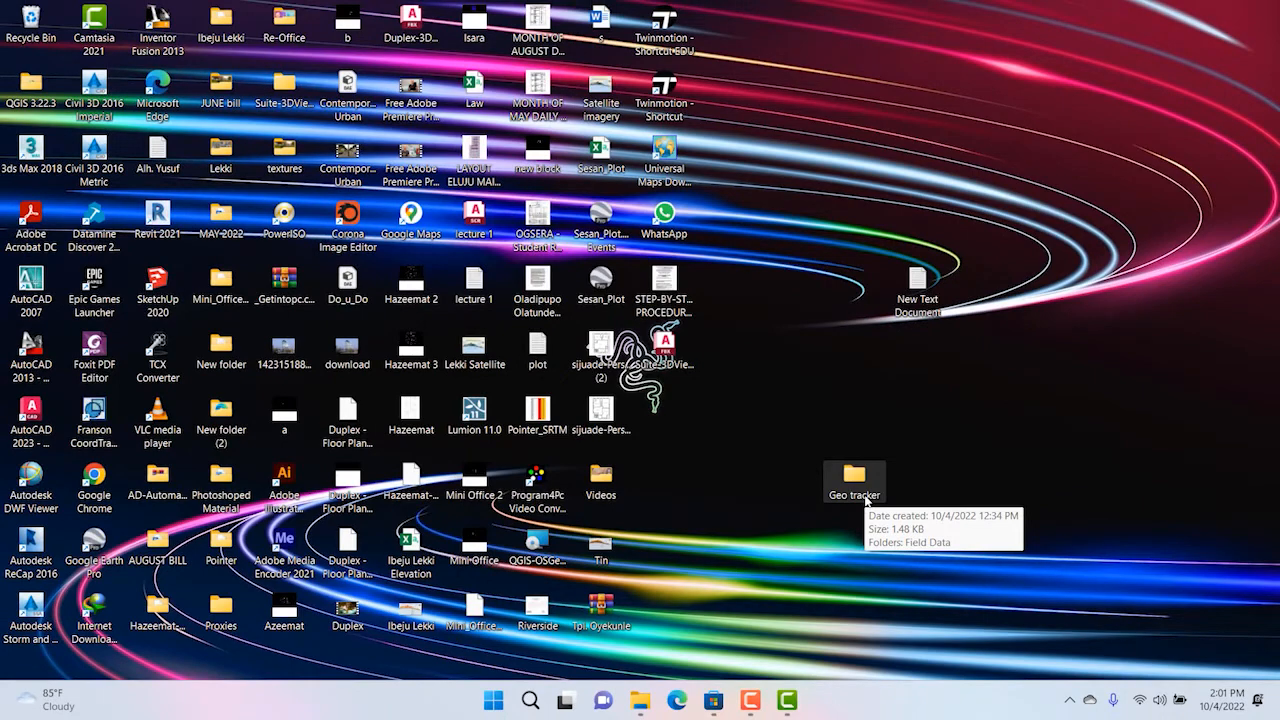
{"action": "right_click", "coordinate": [1027, 418]}
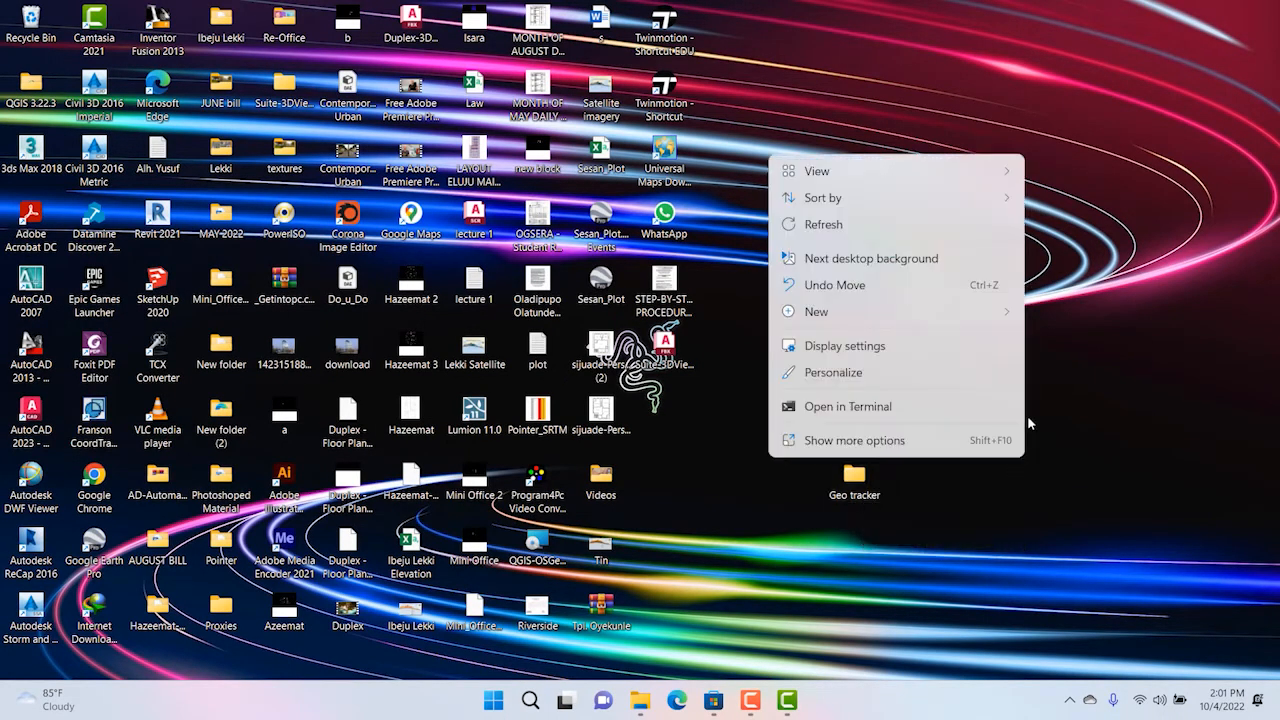
{"action": "left_click", "coordinate": [994, 517]}
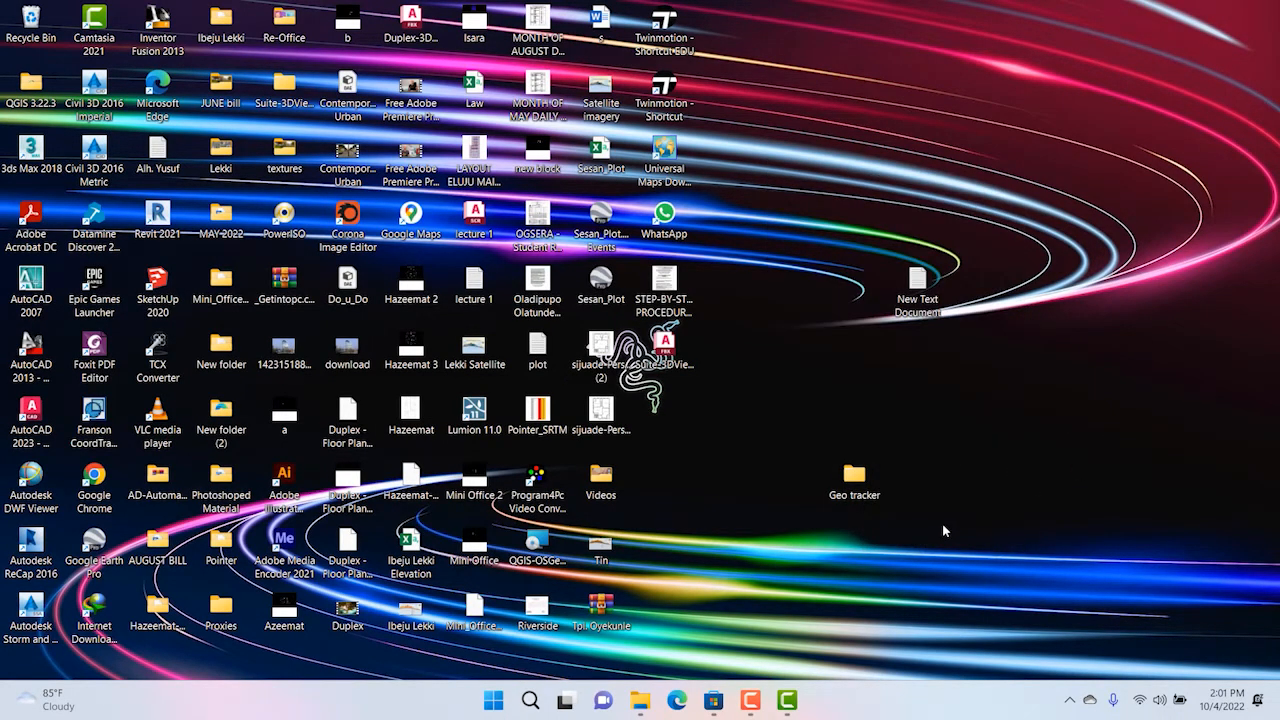
Open the 2022-10-04_4_Oct_2022_12_14_31 file from the Geo tracker Field Data folder in Google Earth Pro and dismiss the login server warning.
{"action": "double_click", "coordinate": [852, 478]}
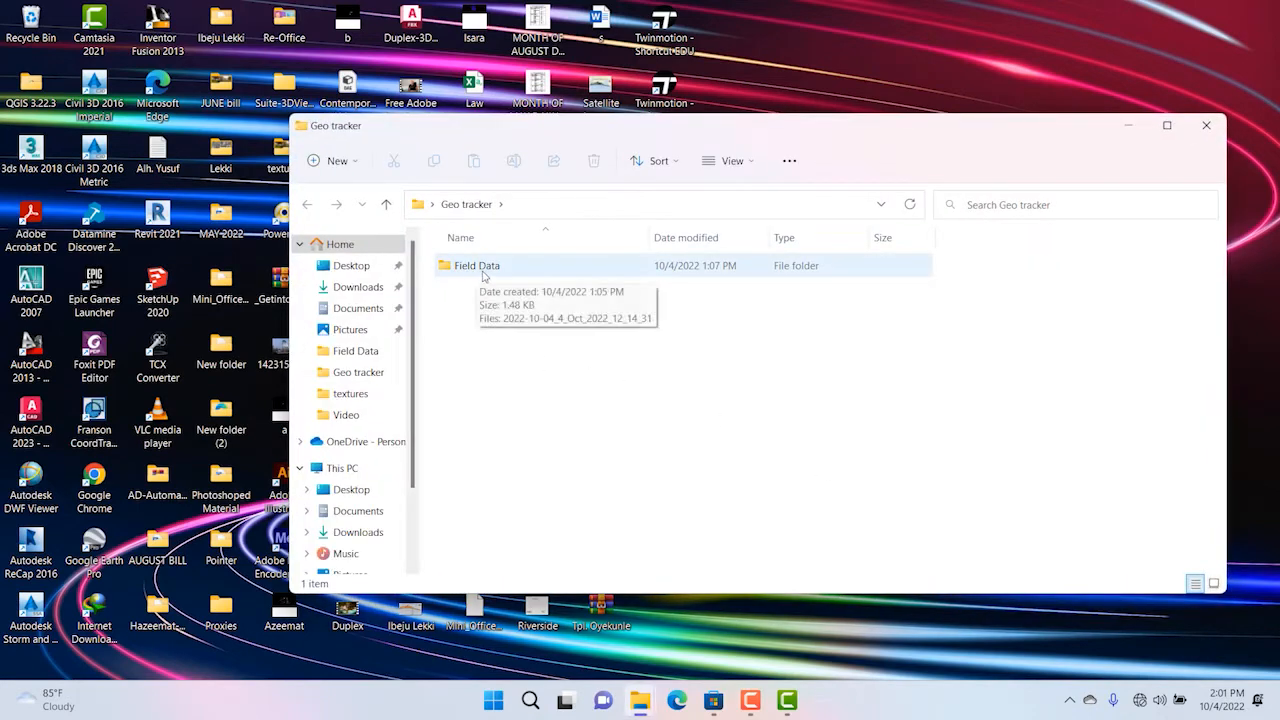
{"action": "double_click", "coordinate": [476, 268]}
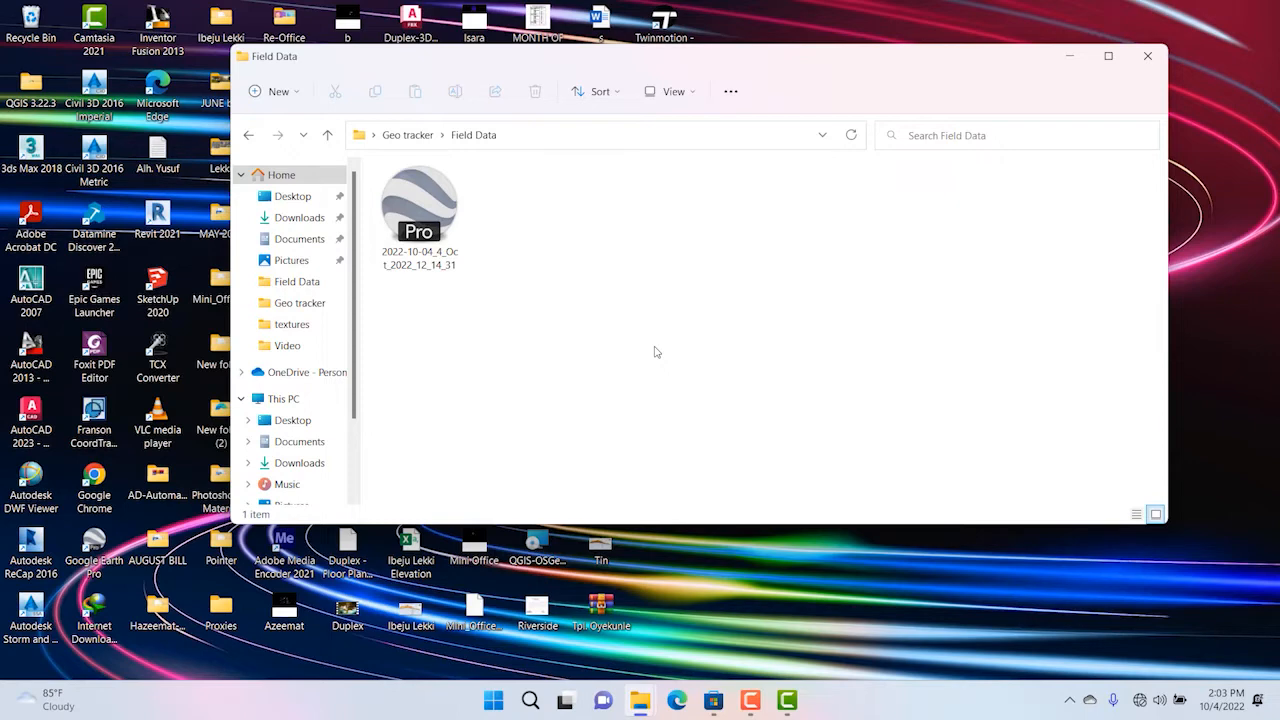
{"action": "double_click", "coordinate": [416, 215]}
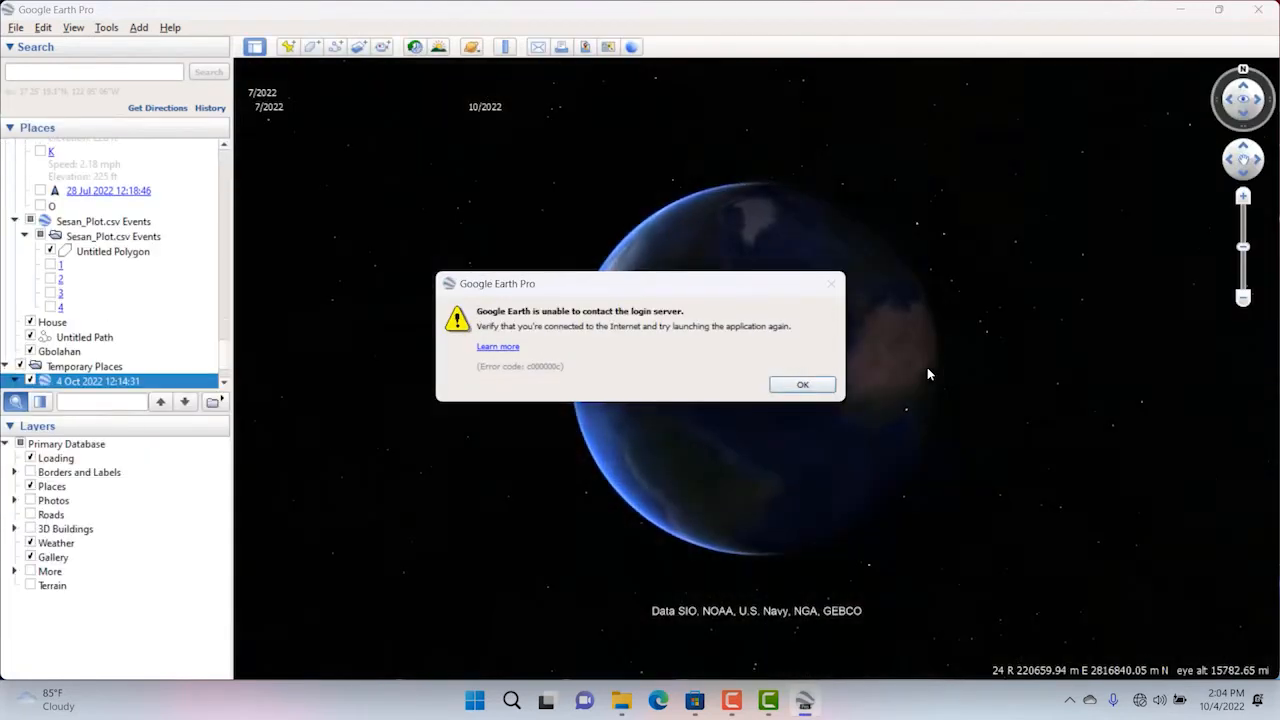
{"action": "left_click", "coordinate": [783, 387]}
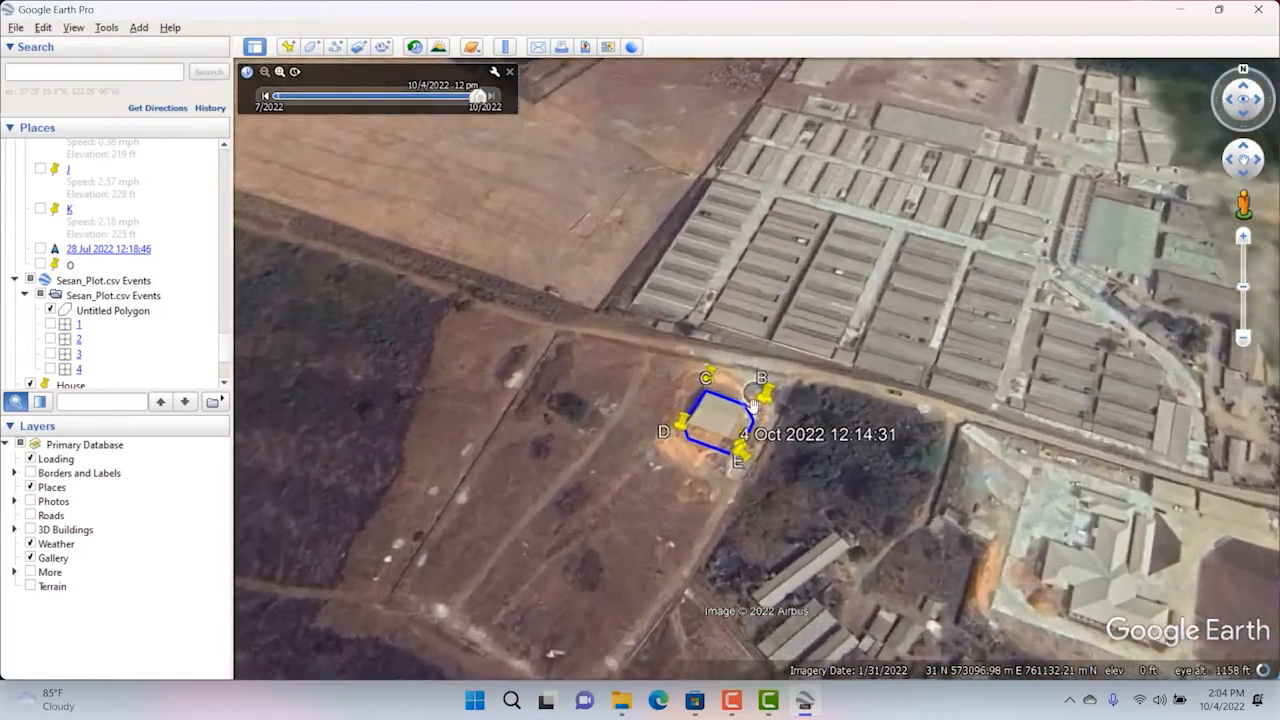
Examine the blue tracked path and the placemarks B, C, D and E around the building on the satellite image.
{"action": "scroll", "coordinate": [765, 418], "scroll_direction": "up", "scroll_amount": 4}
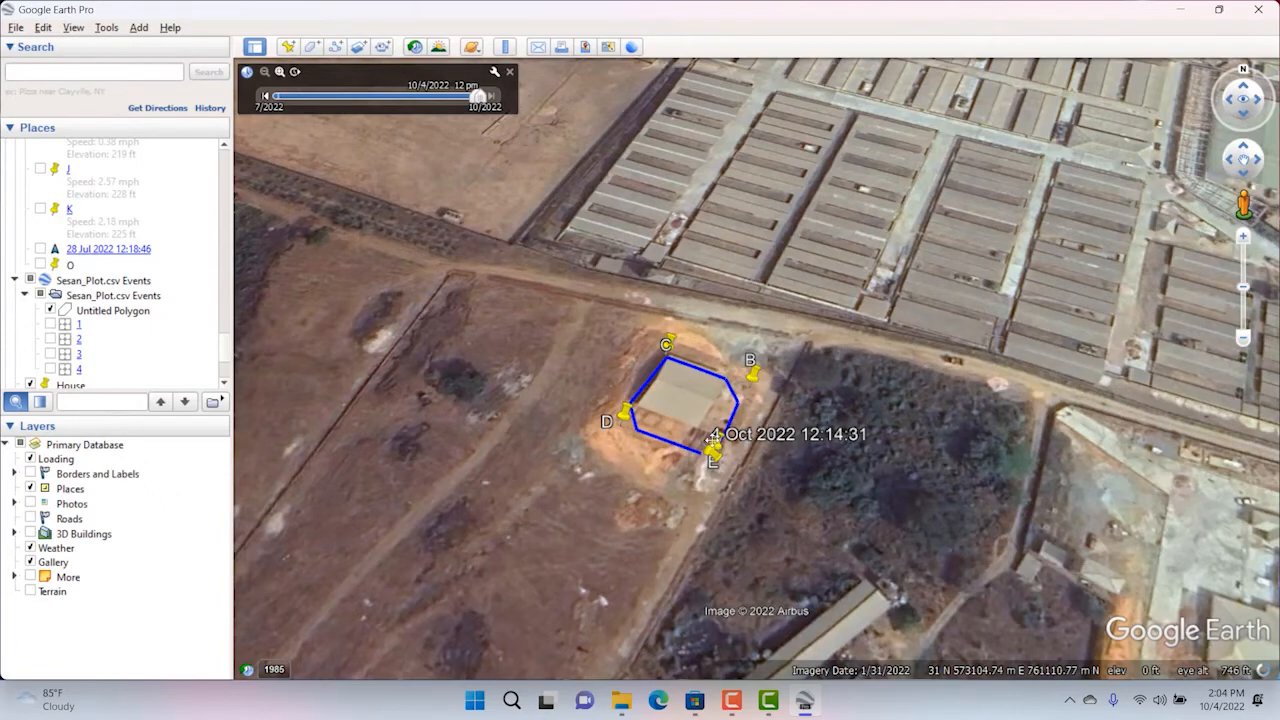
{"action": "scroll", "coordinate": [765, 398], "scroll_direction": "up", "scroll_amount": 1}
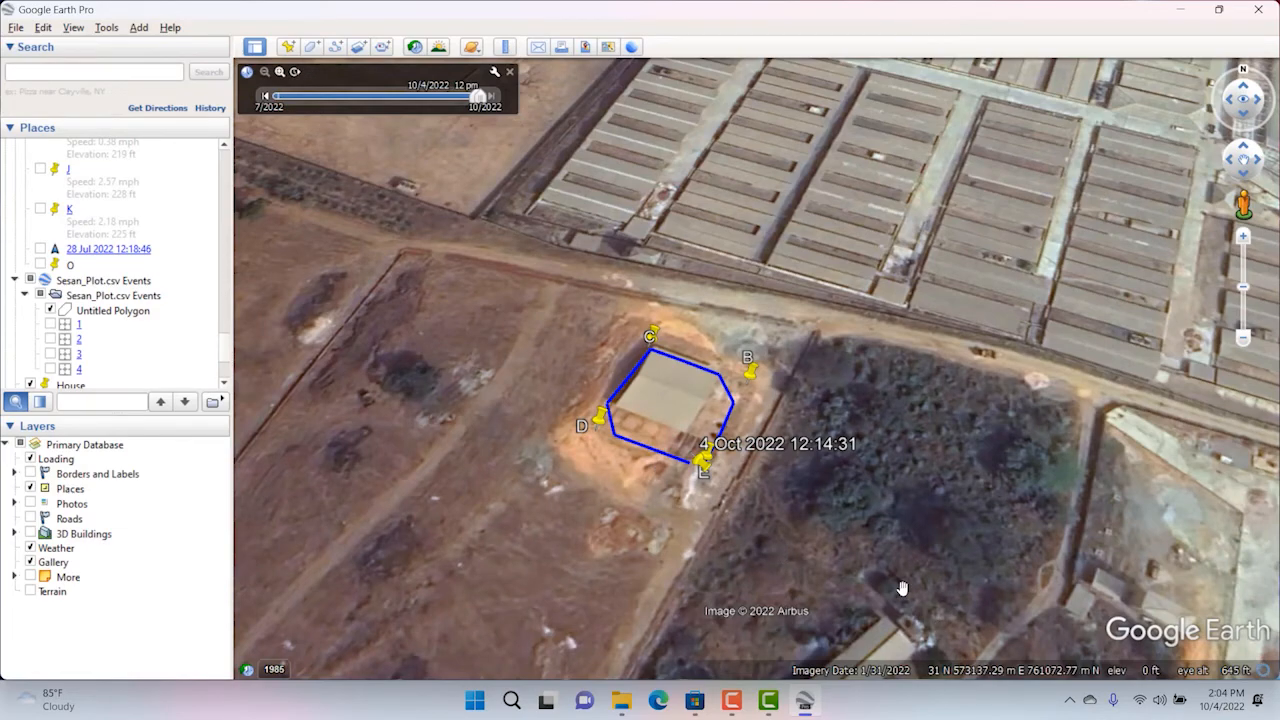
{"action": "scroll", "coordinate": [902, 588], "scroll_direction": "down", "scroll_amount": 1}
{"action": "scroll", "coordinate": [693, 411], "scroll_direction": "up", "scroll_amount": 2}
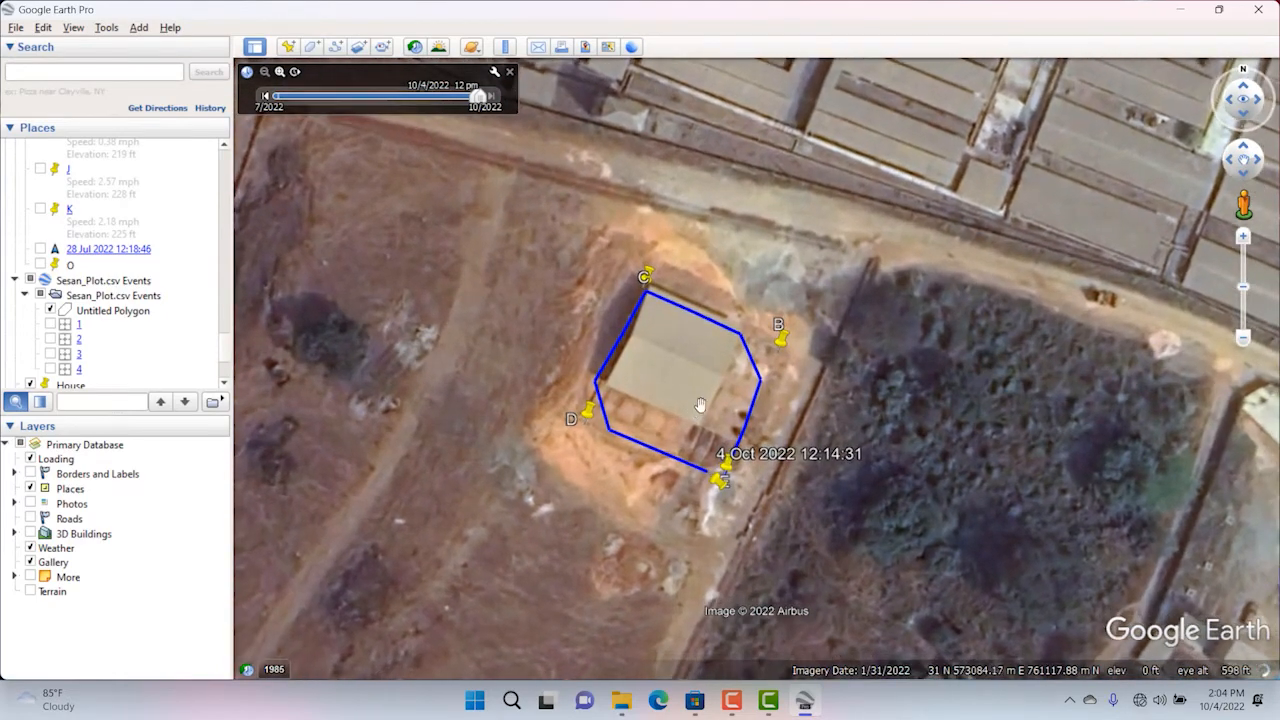
{"action": "left_click_drag", "start_coordinate": [896, 391], "coordinate": [918, 367]}
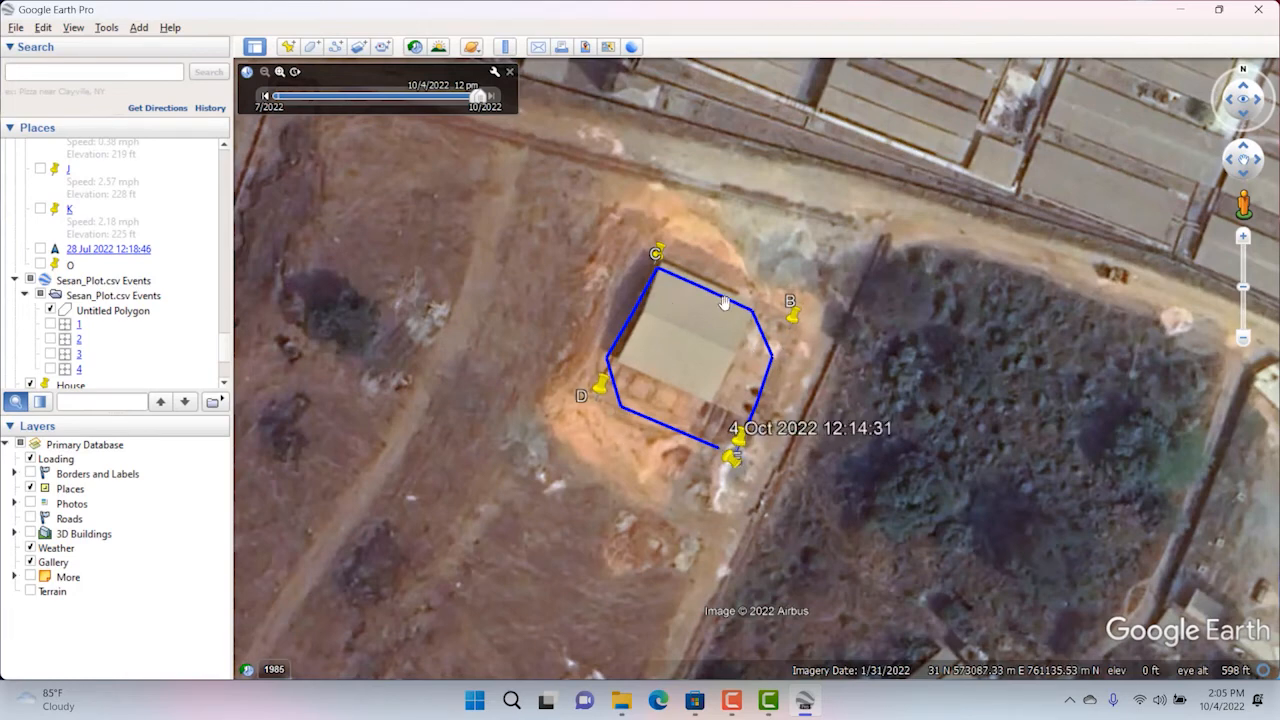
{"action": "left_click_drag", "start_coordinate": [688, 341], "coordinate": [658, 346]}
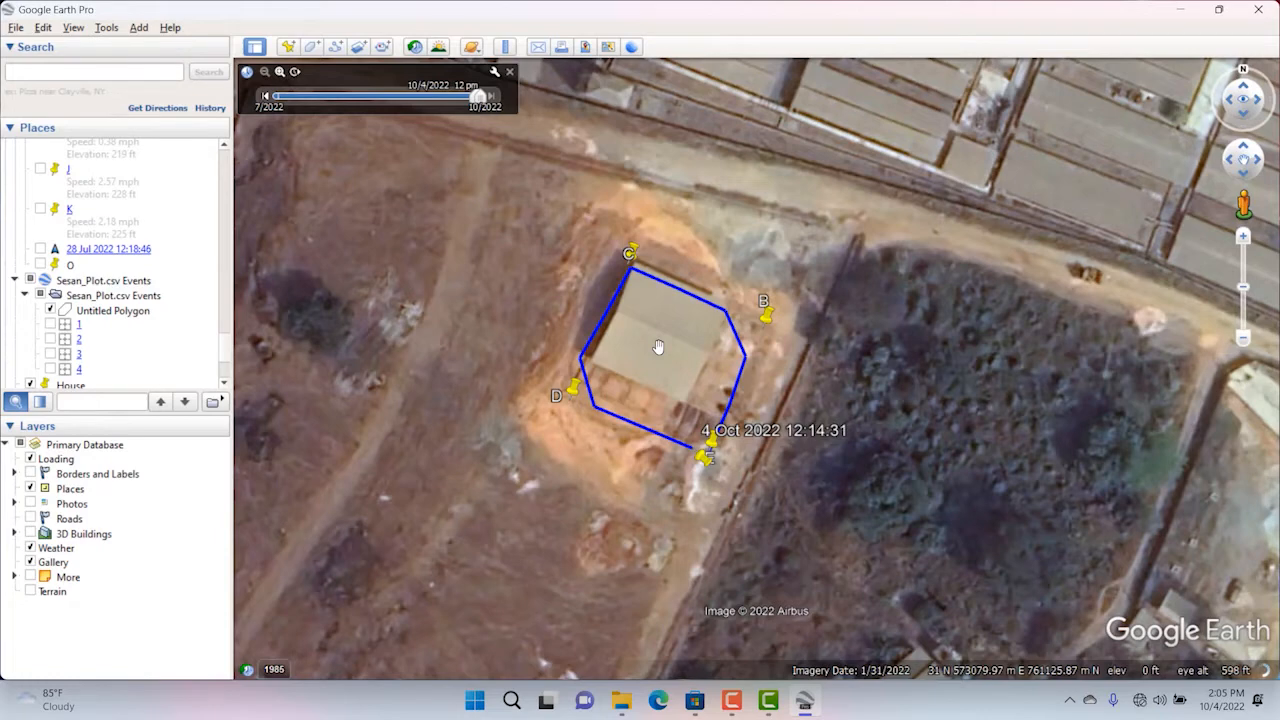
{"action": "left_click_drag", "start_coordinate": [679, 343], "coordinate": [623, 362]}
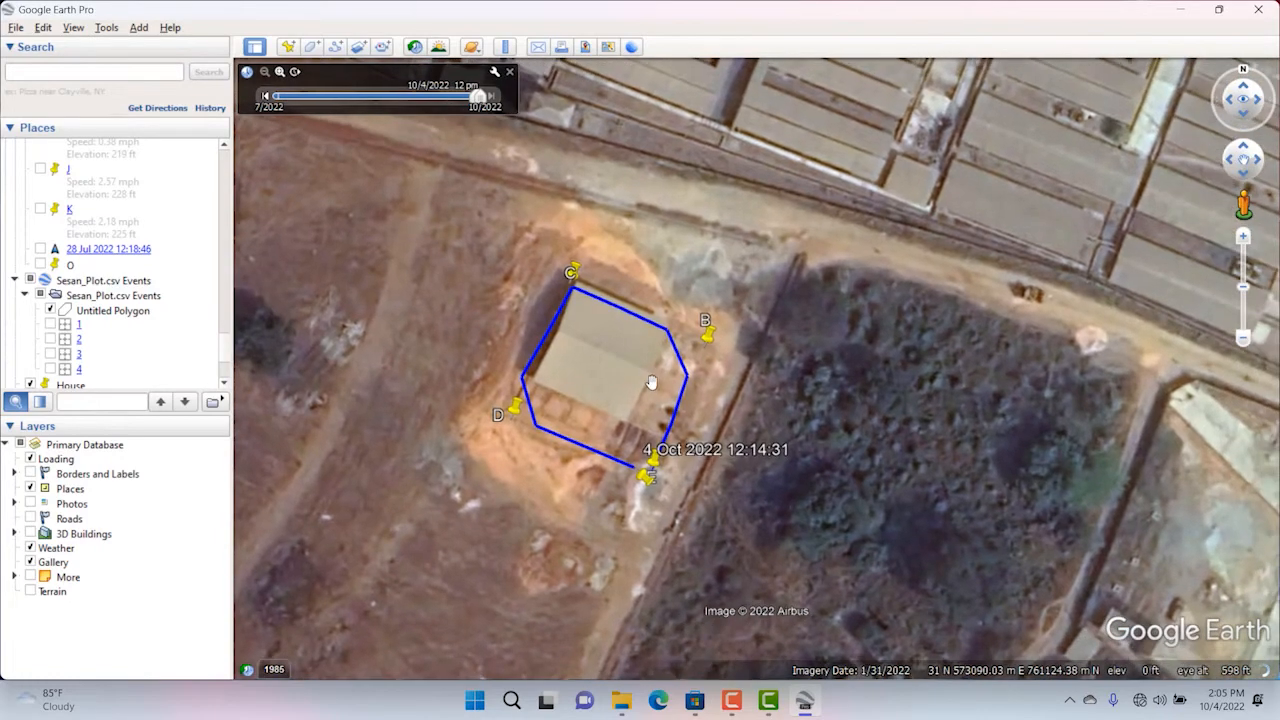
{"action": "scroll", "coordinate": [651, 382], "scroll_direction": "up", "scroll_amount": 1}
{"action": "scroll", "coordinate": [585, 375], "scroll_direction": "up", "scroll_amount": 1}
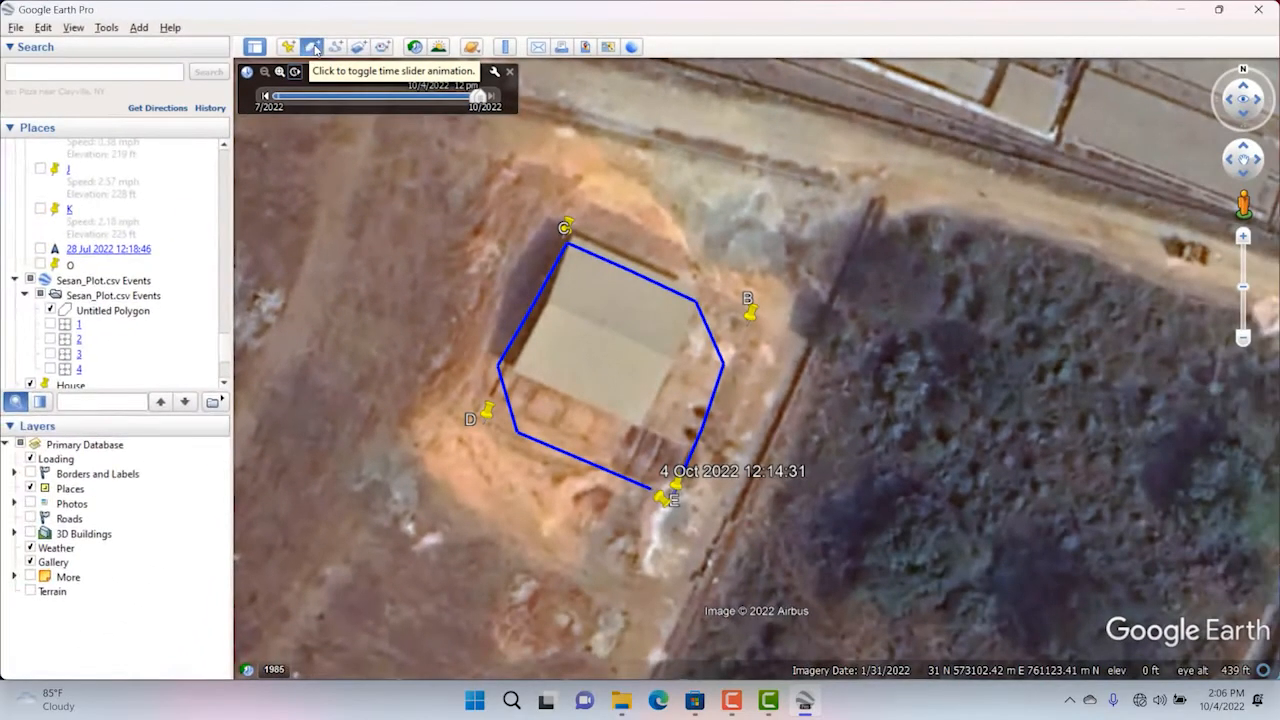
Draw a new four-cornered polygon around the building through placemarks C, B, E and D.
{"action": "left_click", "coordinate": [155, 82]}
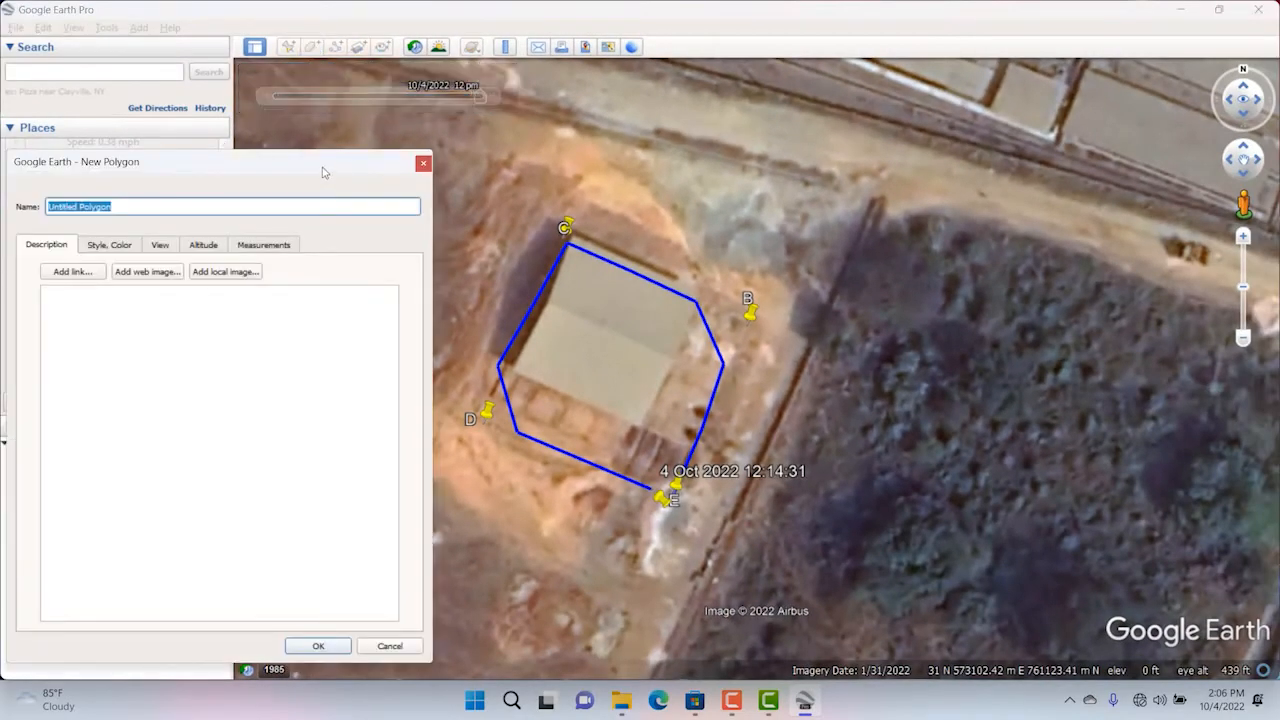
{"action": "left_click_drag", "start_coordinate": [323, 172], "coordinate": [323, 141]}
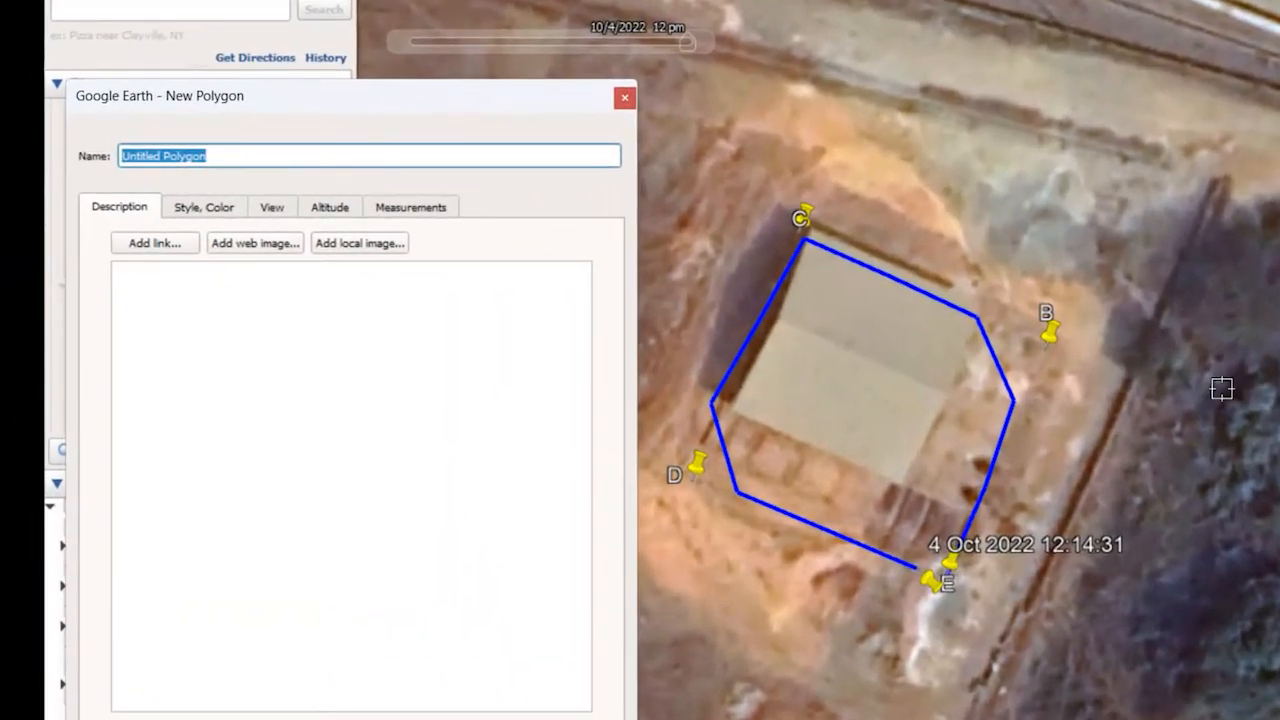
{"action": "scroll", "coordinate": [766, 234], "scroll_direction": "up", "scroll_amount": 3}
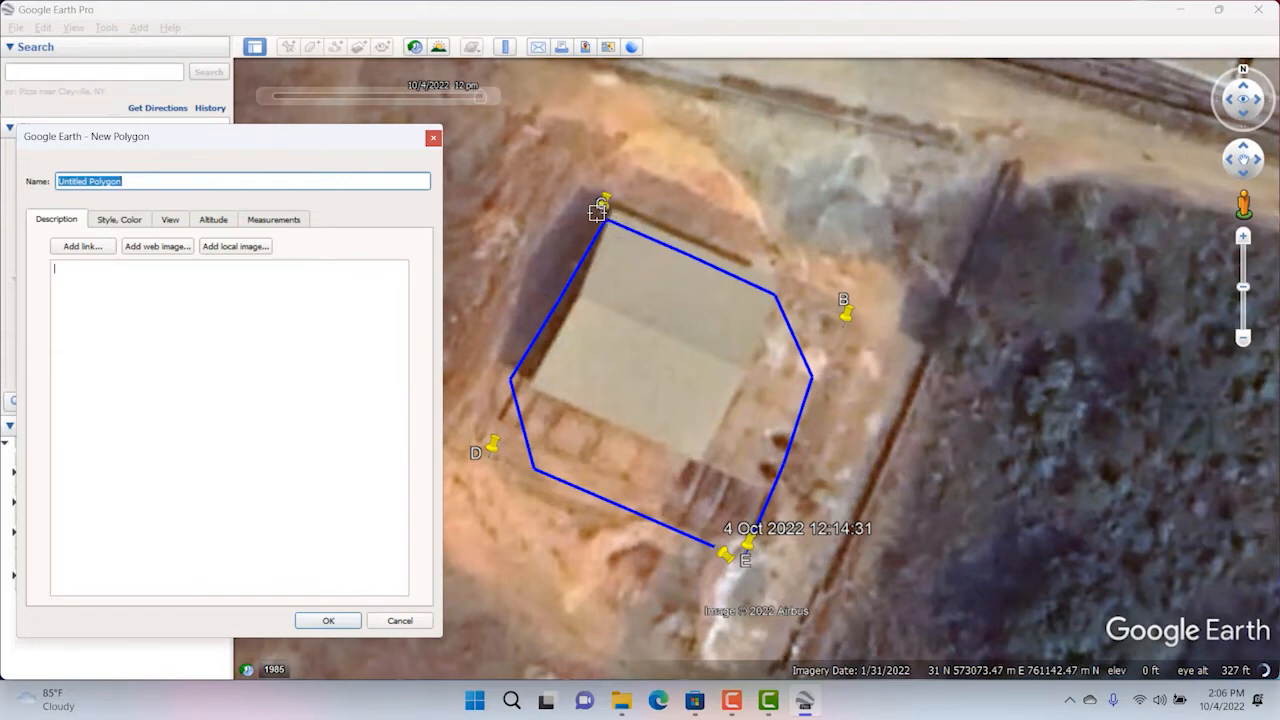
{"action": "left_click", "coordinate": [602, 214]}
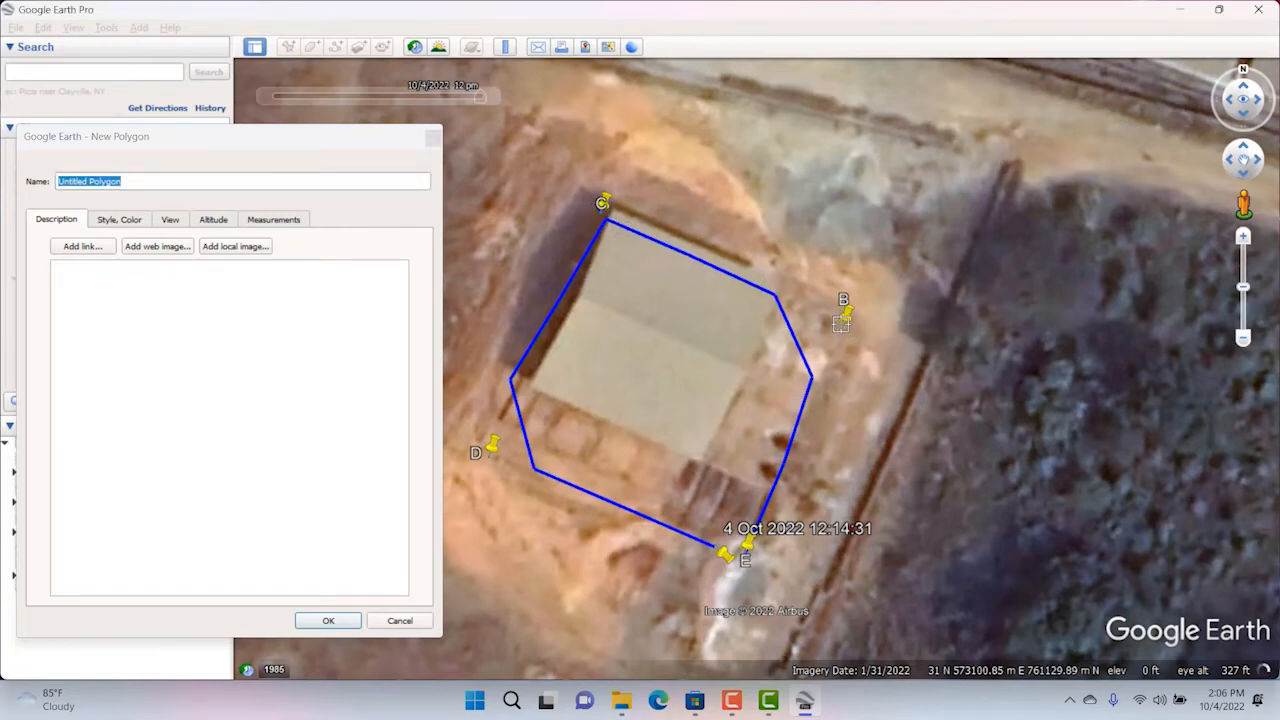
{"action": "left_click", "coordinate": [743, 553]}
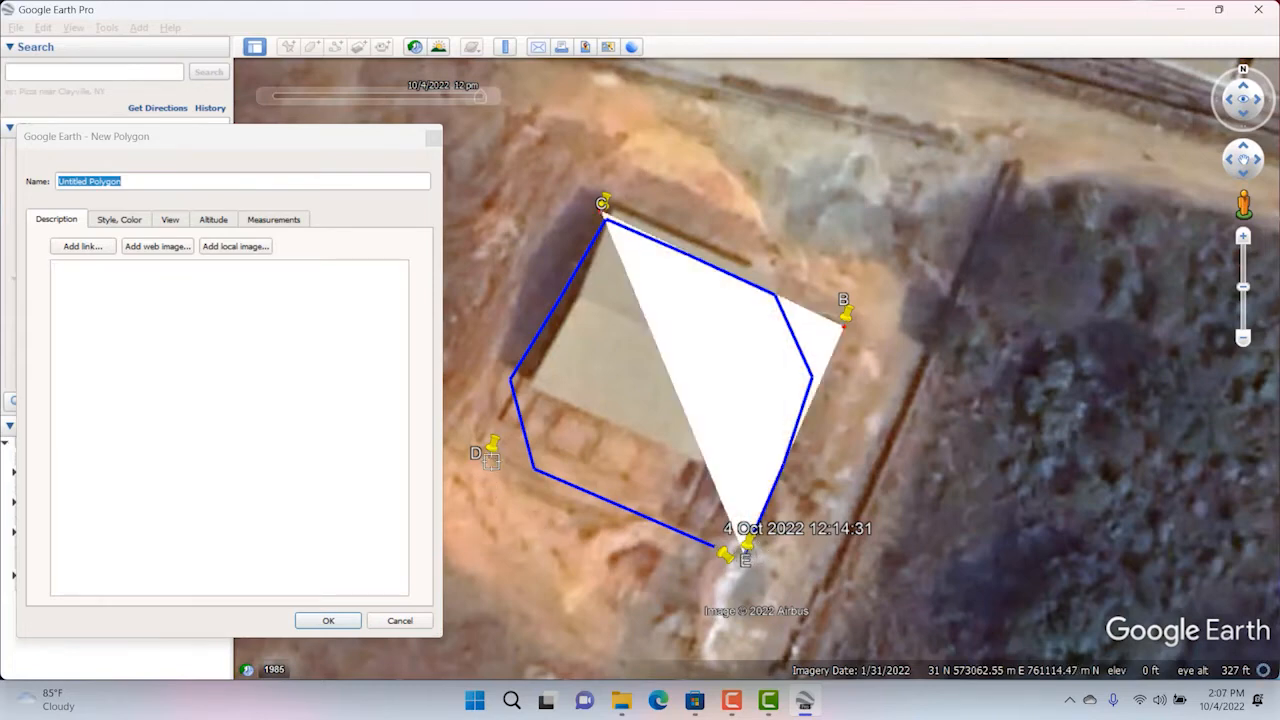
{"action": "left_click", "coordinate": [487, 454]}
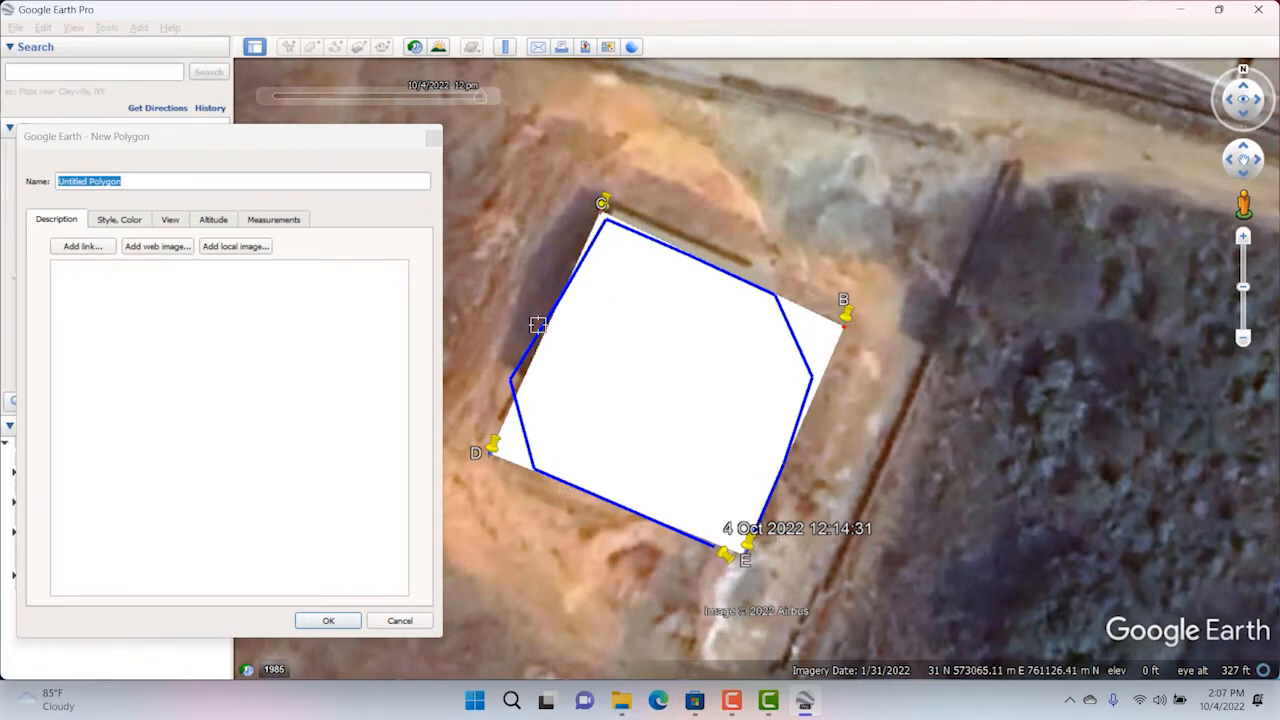
Set the new polygon's area opacity to 30%.
{"action": "left_click_drag", "start_coordinate": [248, 148], "coordinate": [275, 127]}
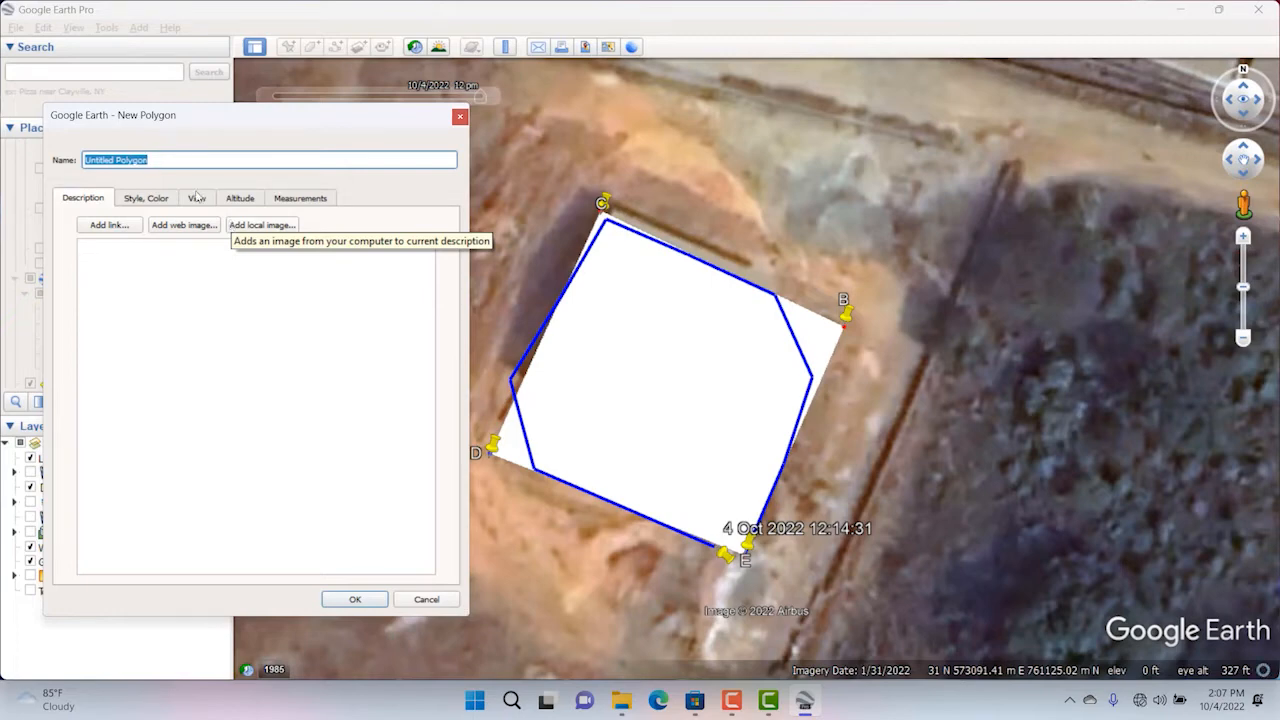
{"action": "left_click", "coordinate": [146, 199]}
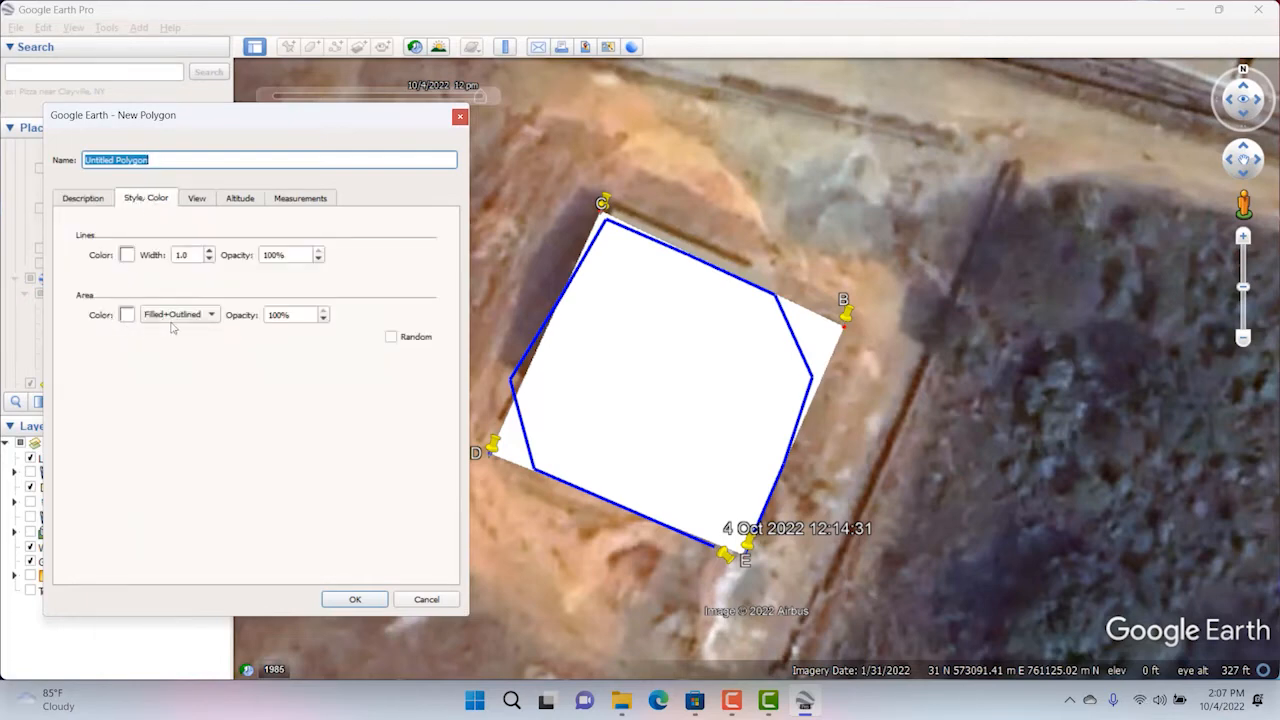
{"action": "left_click", "coordinate": [271, 315]}
{"action": "left_click_drag", "start_coordinate": [271, 315], "coordinate": [237, 309]}
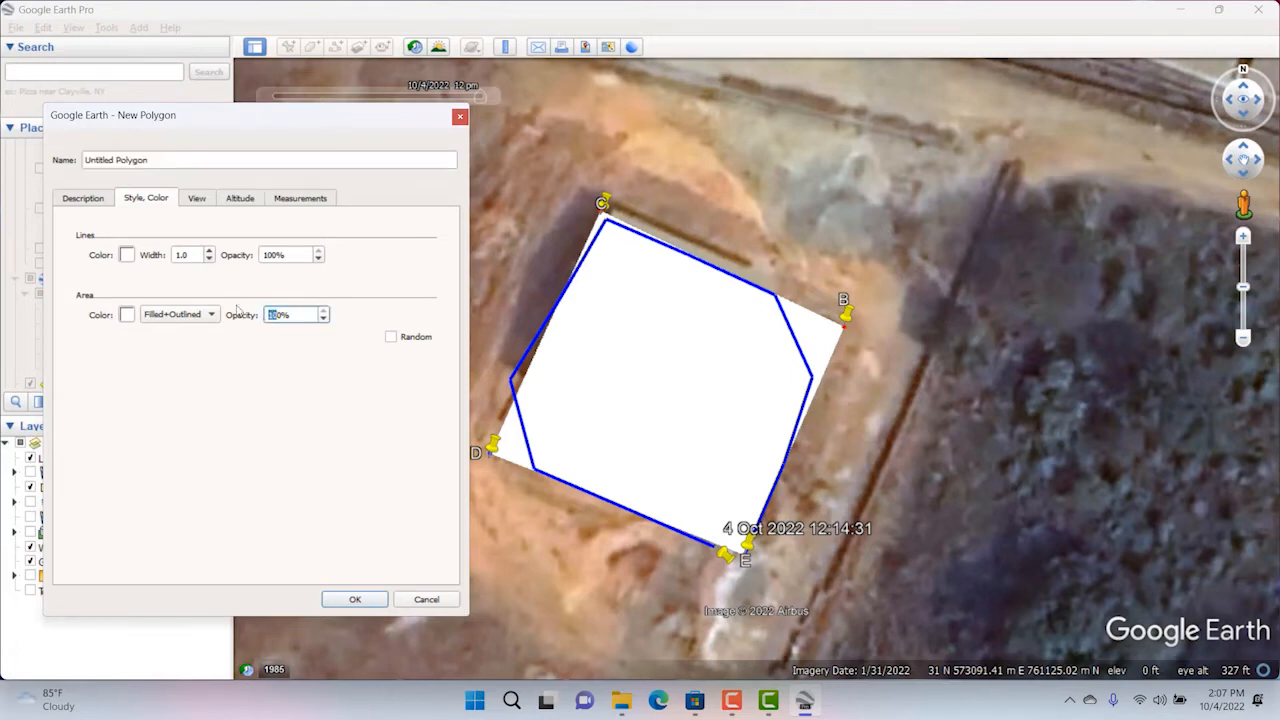
{"action": "type", "text": "5"}
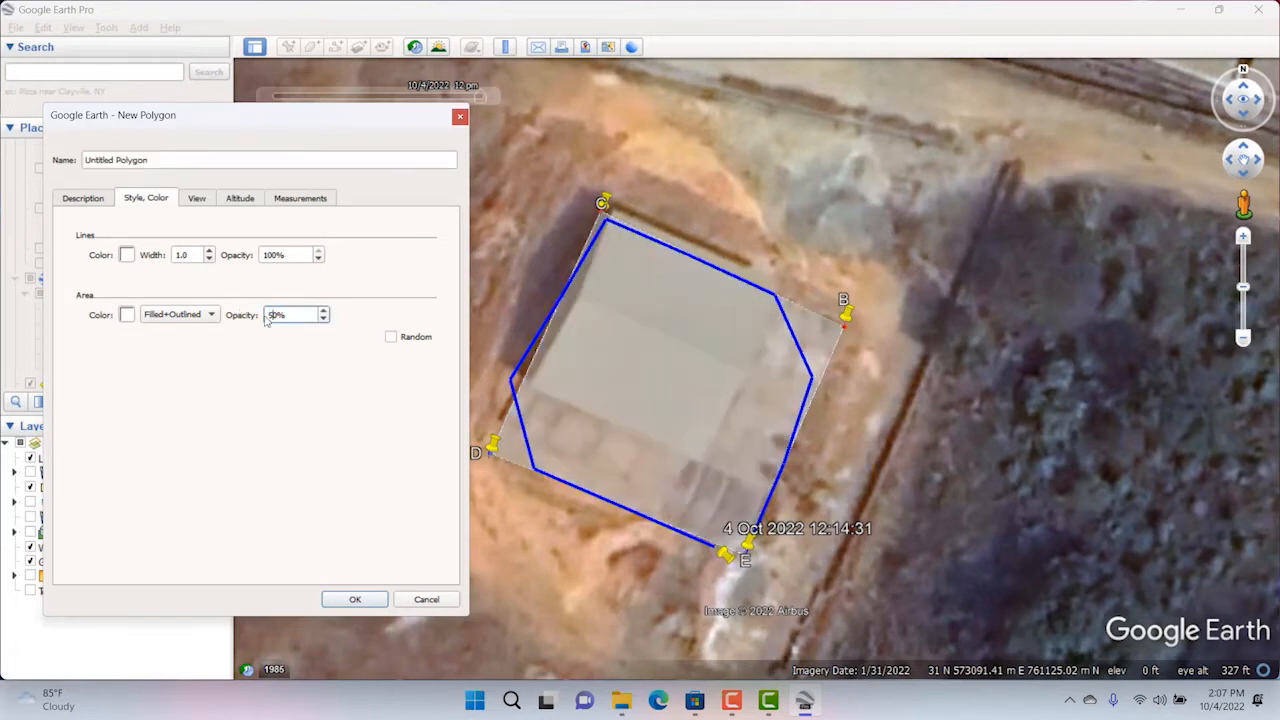
{"action": "key", "text": "BackSpace"}
{"action": "type", "text": "3"}
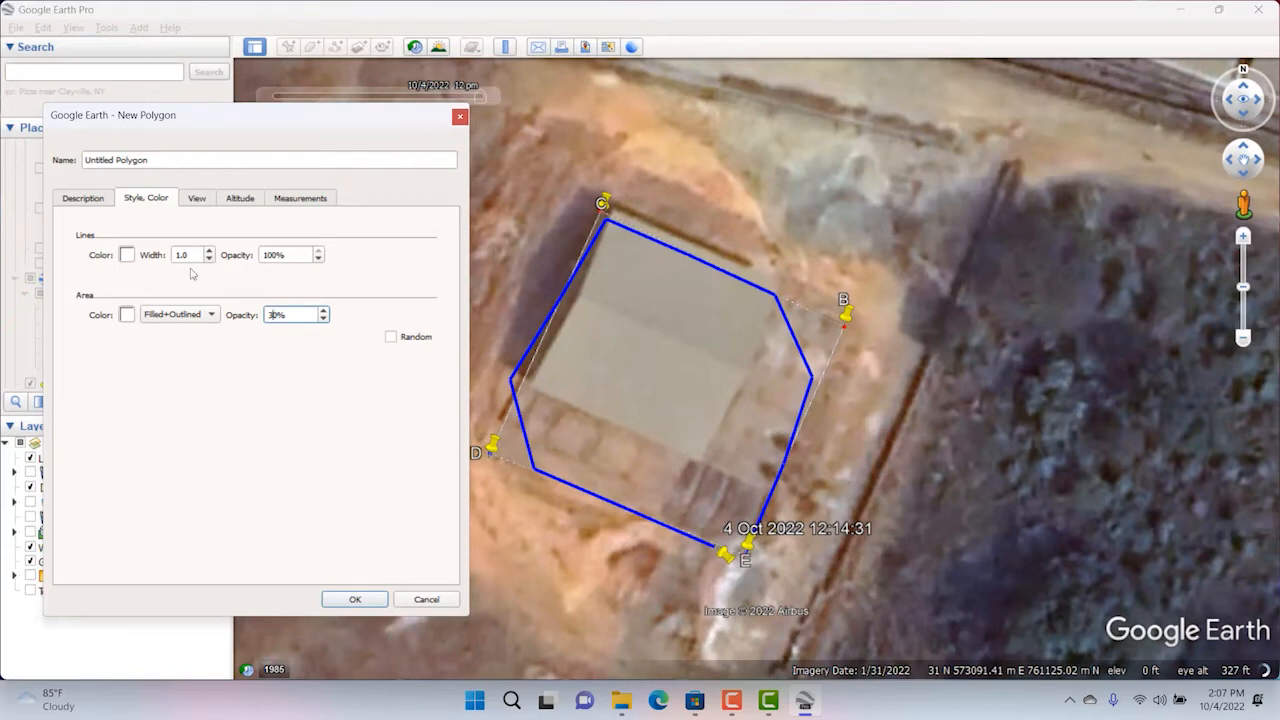
Set the polygon's outline width to 4.0 and its line color to red.
{"action": "left_click_drag", "start_coordinate": [196, 255], "coordinate": [157, 256]}
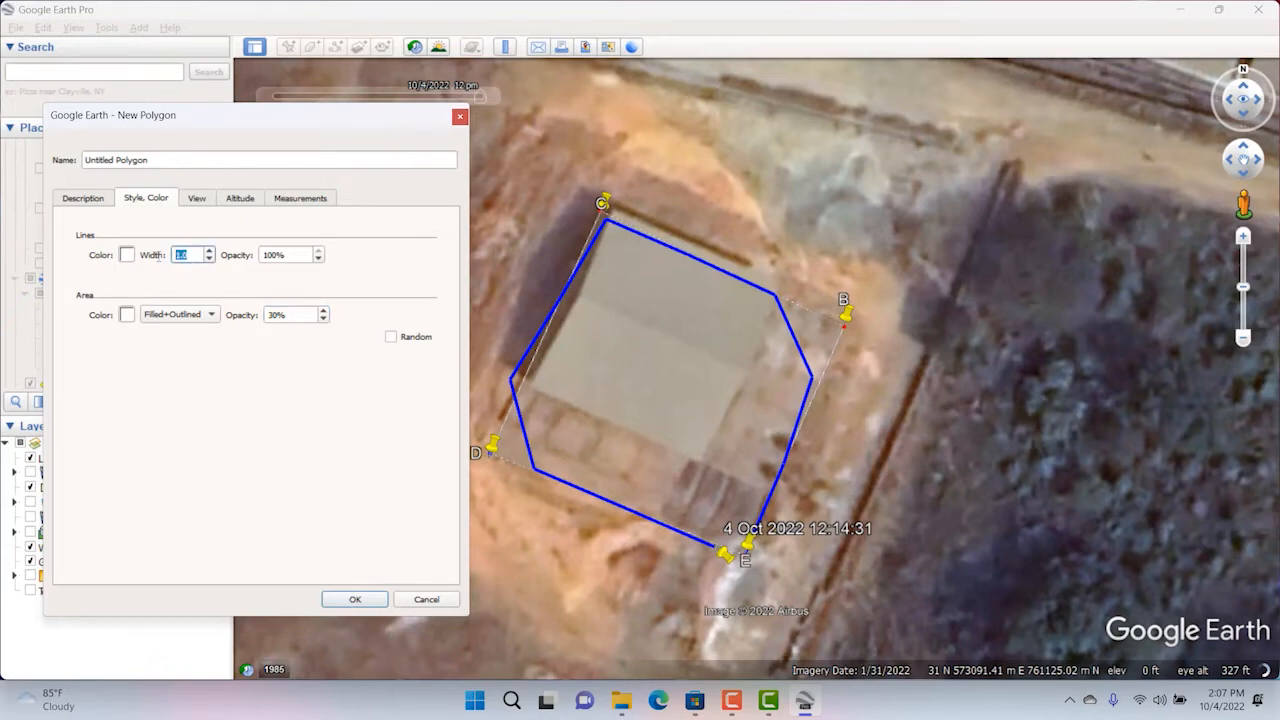
{"action": "type", "text": "2"}
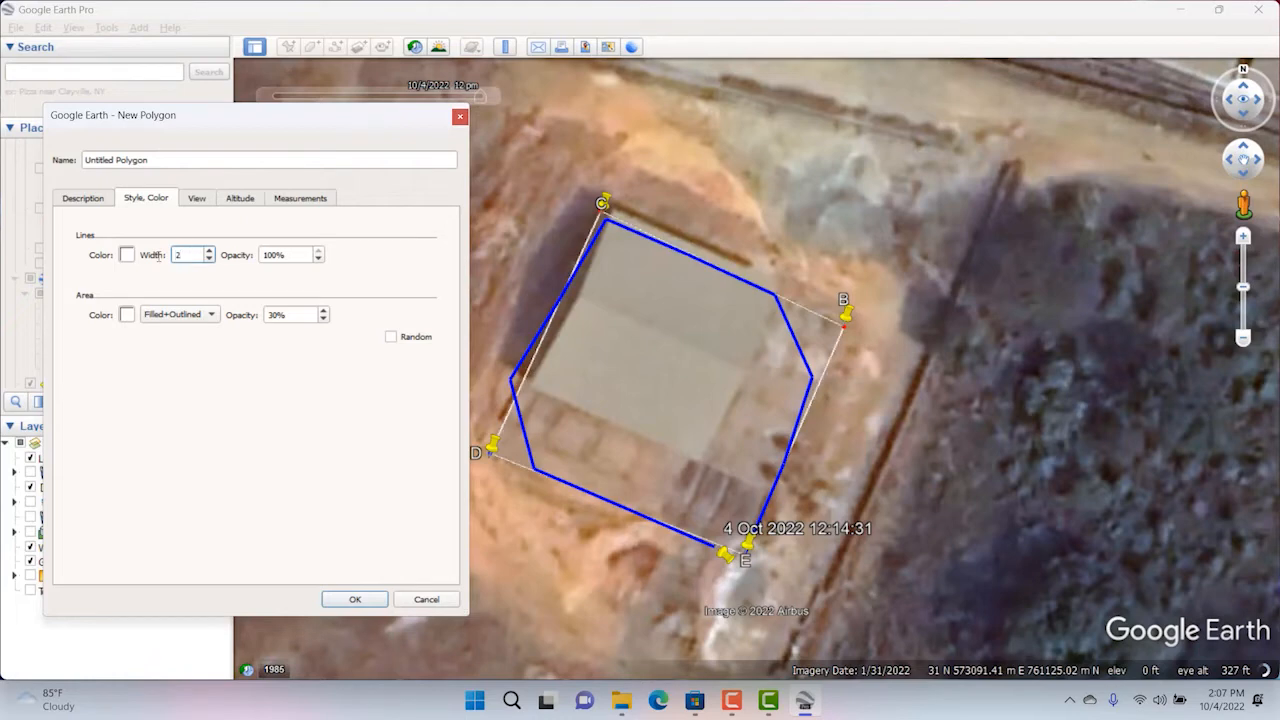
{"action": "key", "text": "BackSpace"}
{"action": "type", "text": "4"}
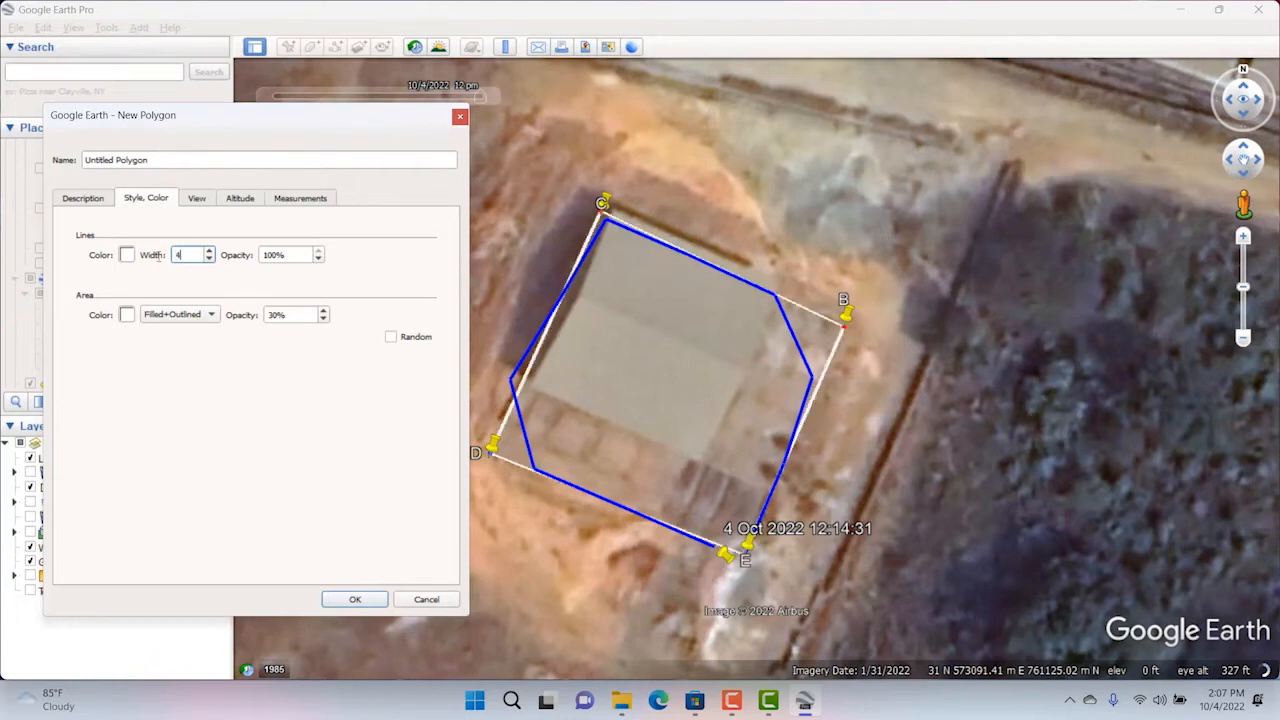
{"action": "left_click", "coordinate": [126, 255]}
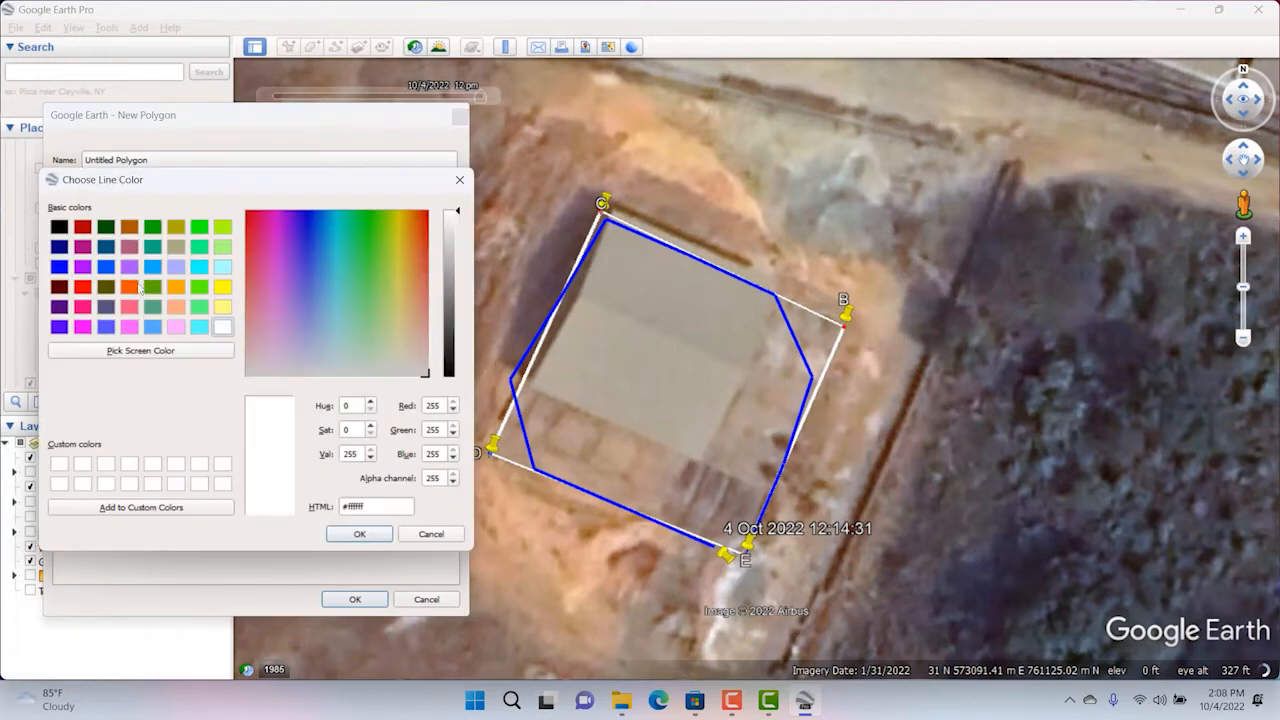
{"action": "left_click", "coordinate": [83, 287]}
{"action": "left_click", "coordinate": [359, 534]}
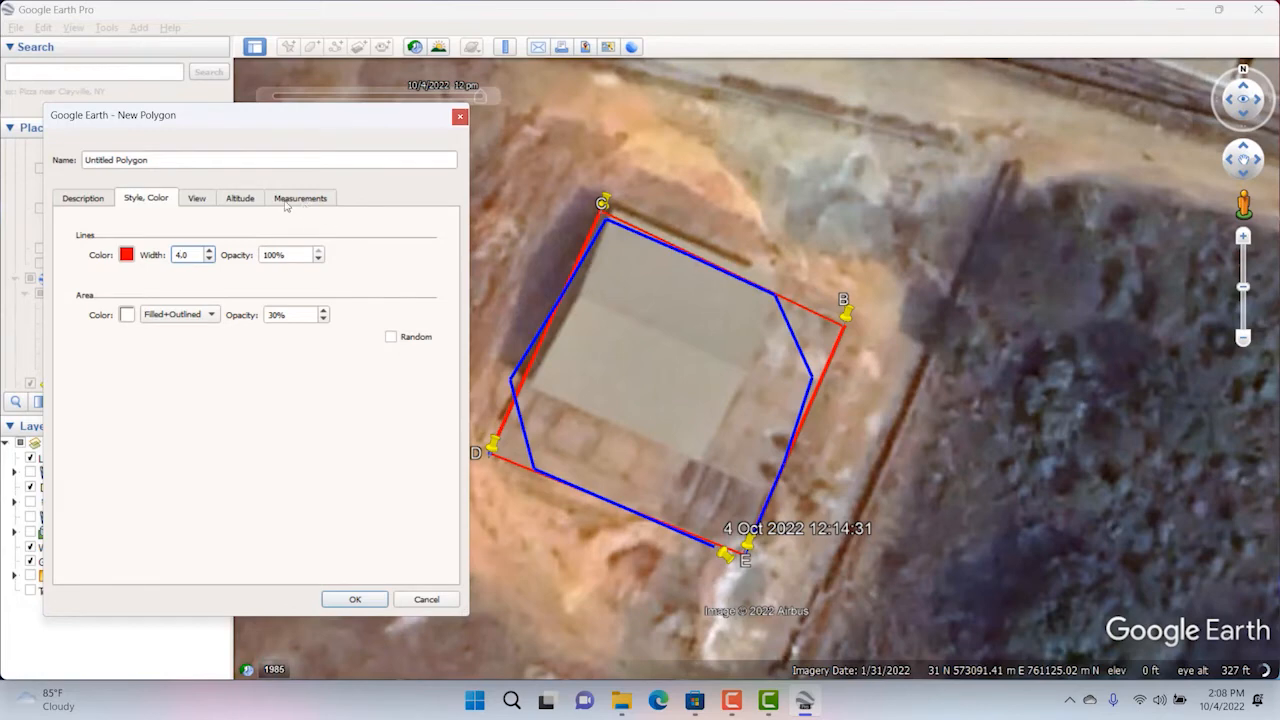
Show the polygon's perimeter in Meters and its area in Square Meters, and save the polygon.
{"action": "left_click", "coordinate": [316, 200]}
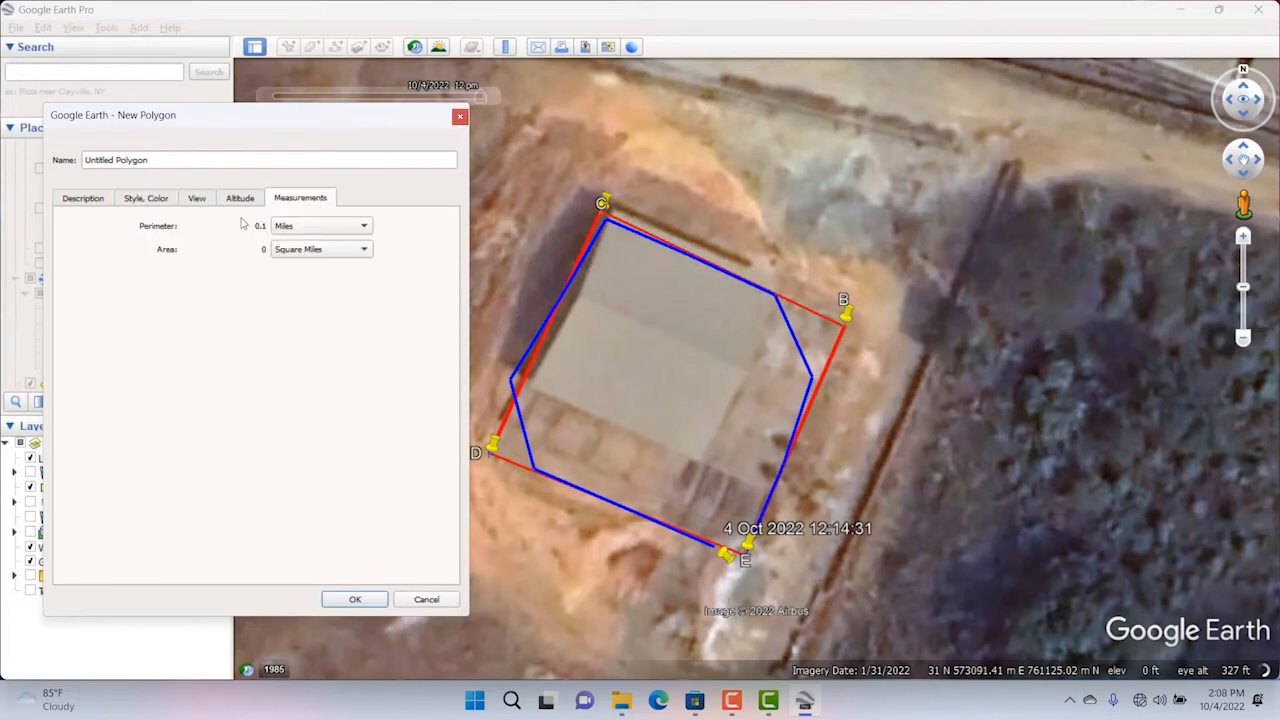
{"action": "left_click", "coordinate": [292, 228]}
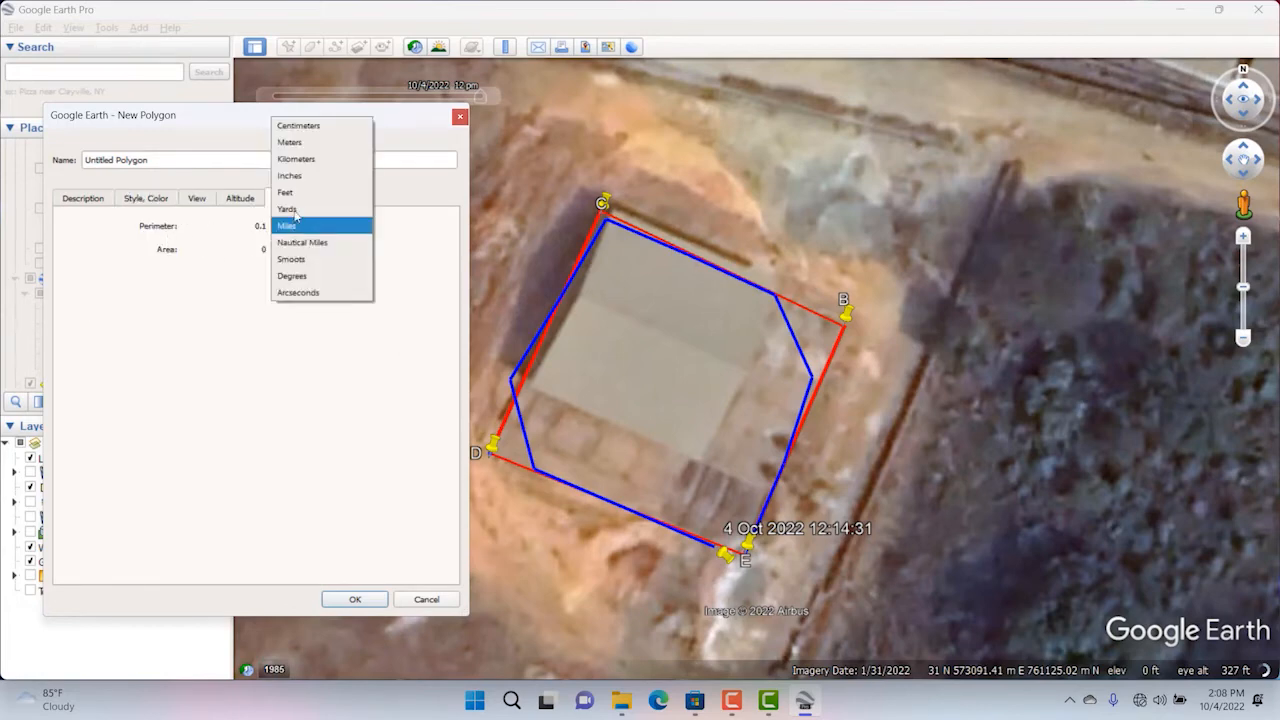
{"action": "left_click", "coordinate": [303, 146]}
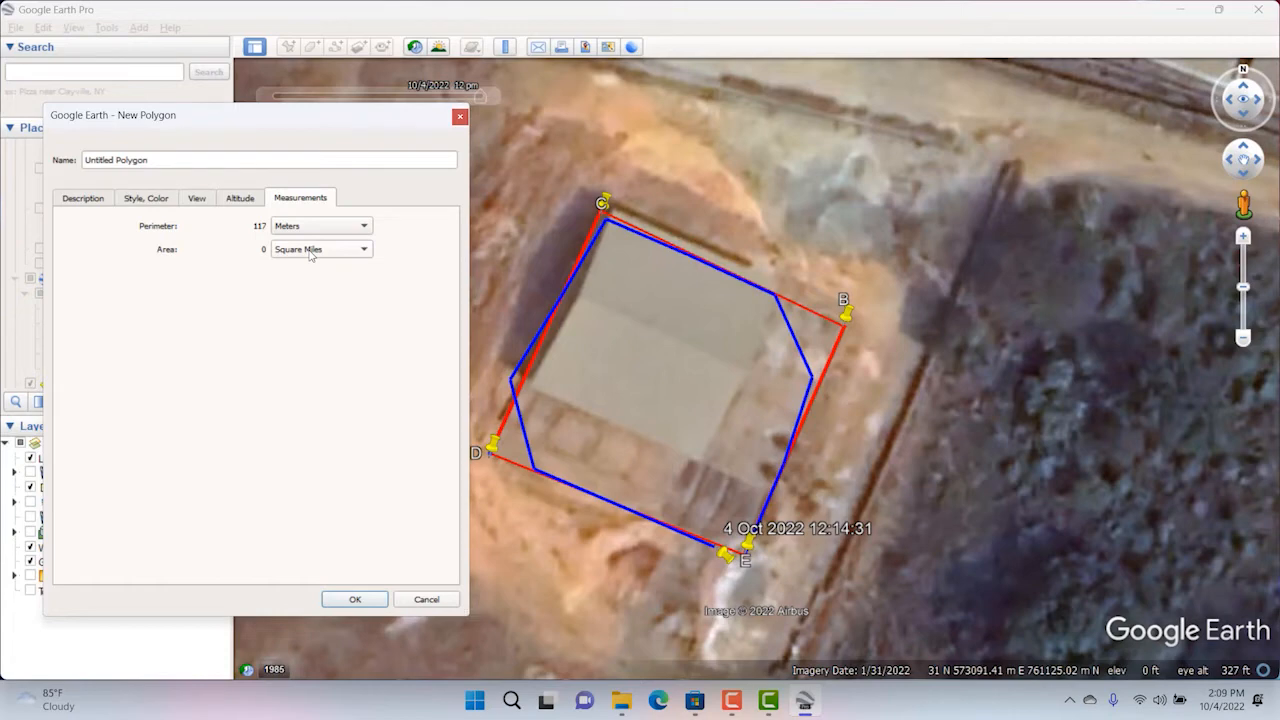
{"action": "left_click", "coordinate": [327, 251]}
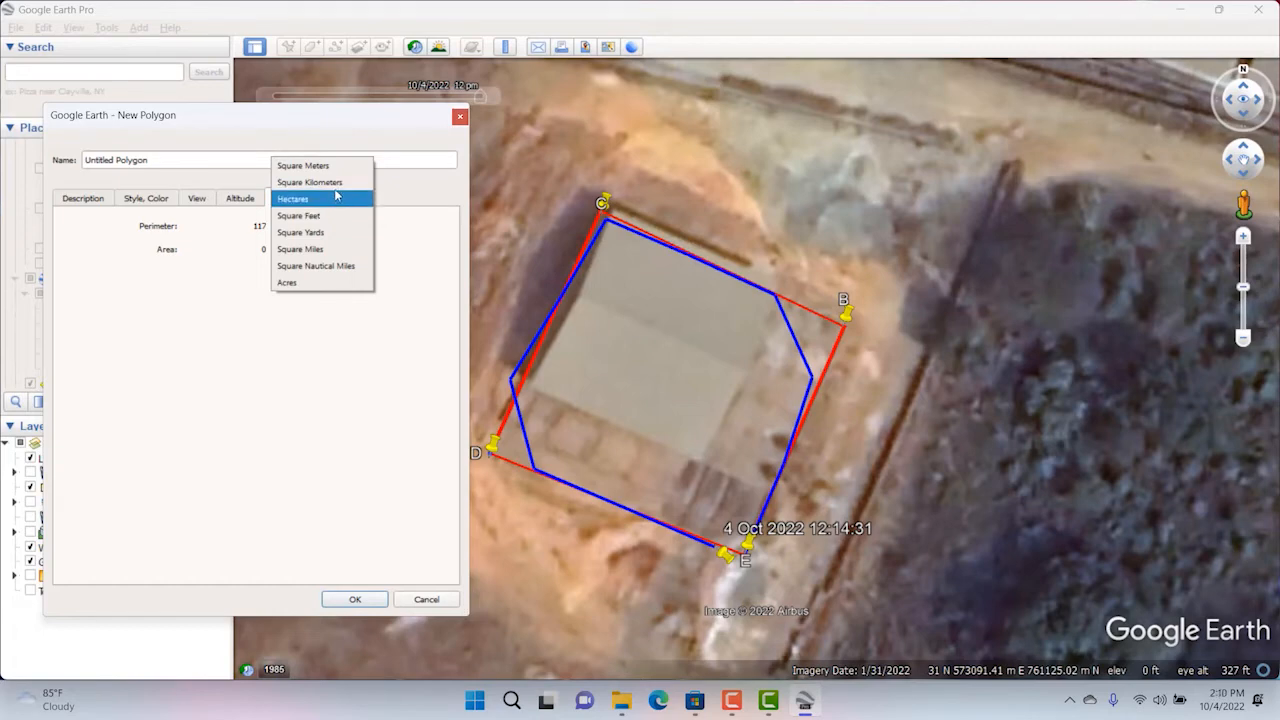
{"action": "left_click", "coordinate": [315, 165]}
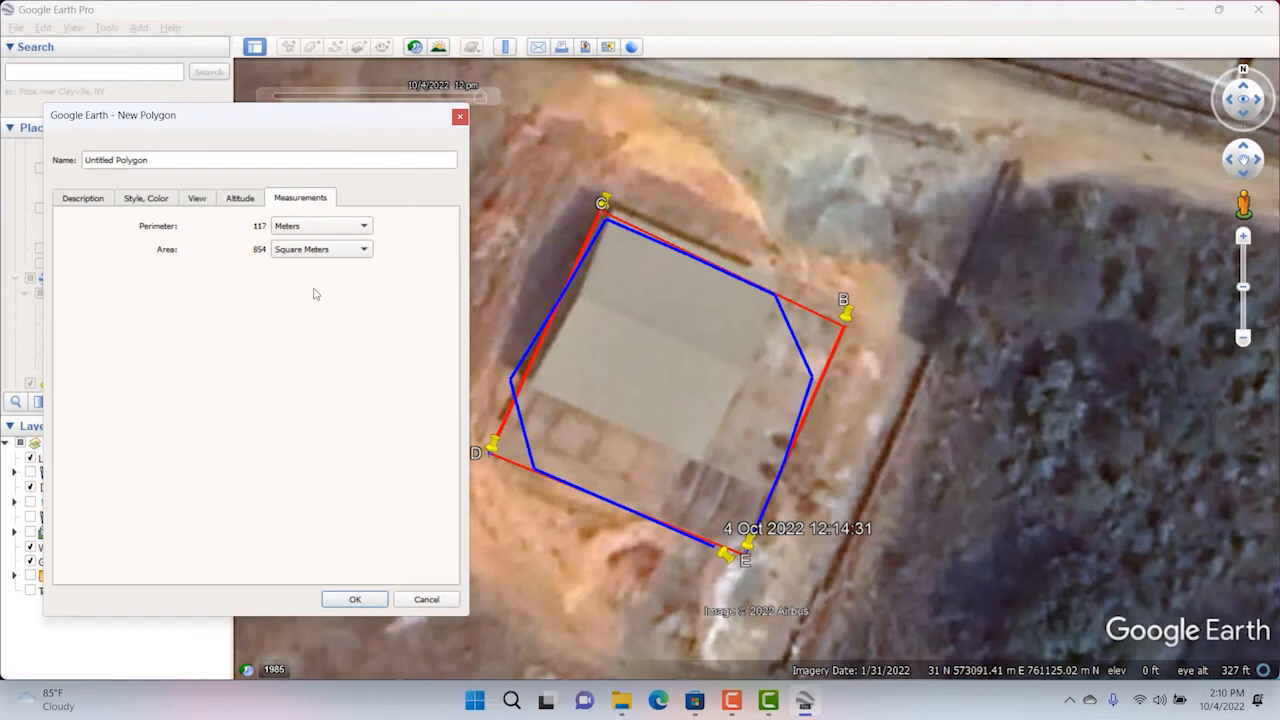
{"action": "left_click", "coordinate": [368, 604]}
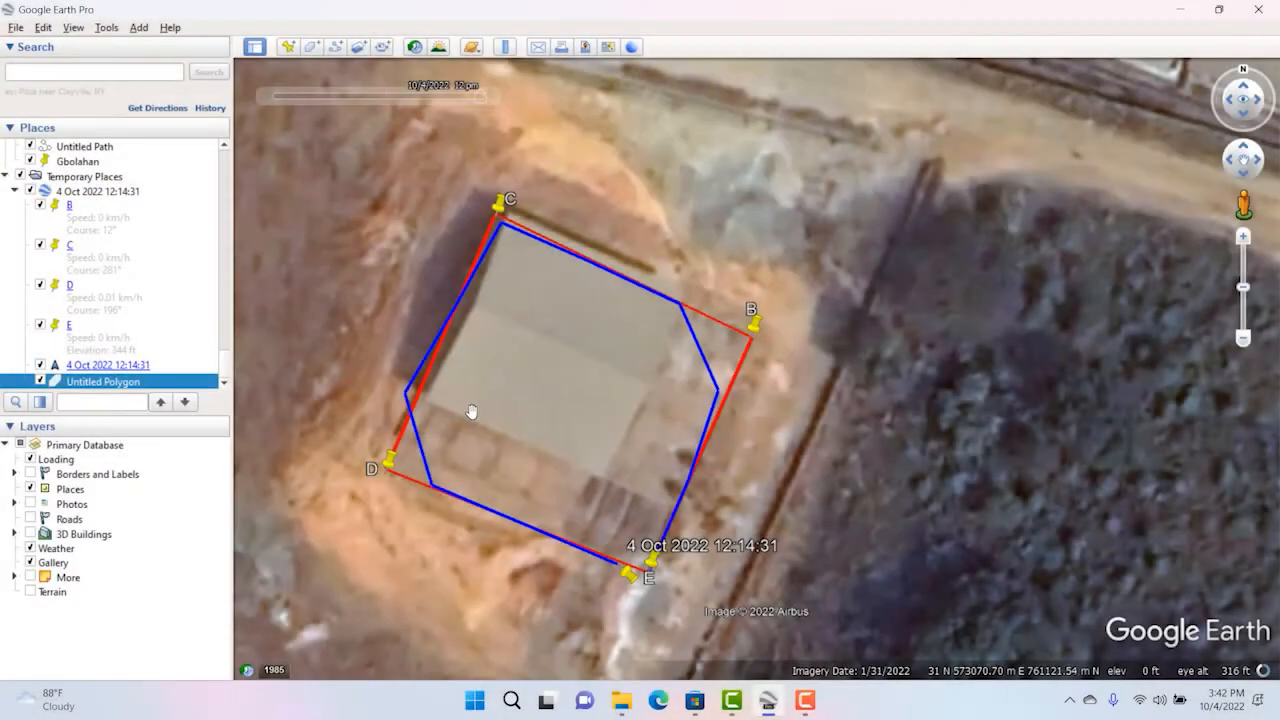
{"action": "left_click_drag", "start_coordinate": [471, 411], "coordinate": [512, 435]}
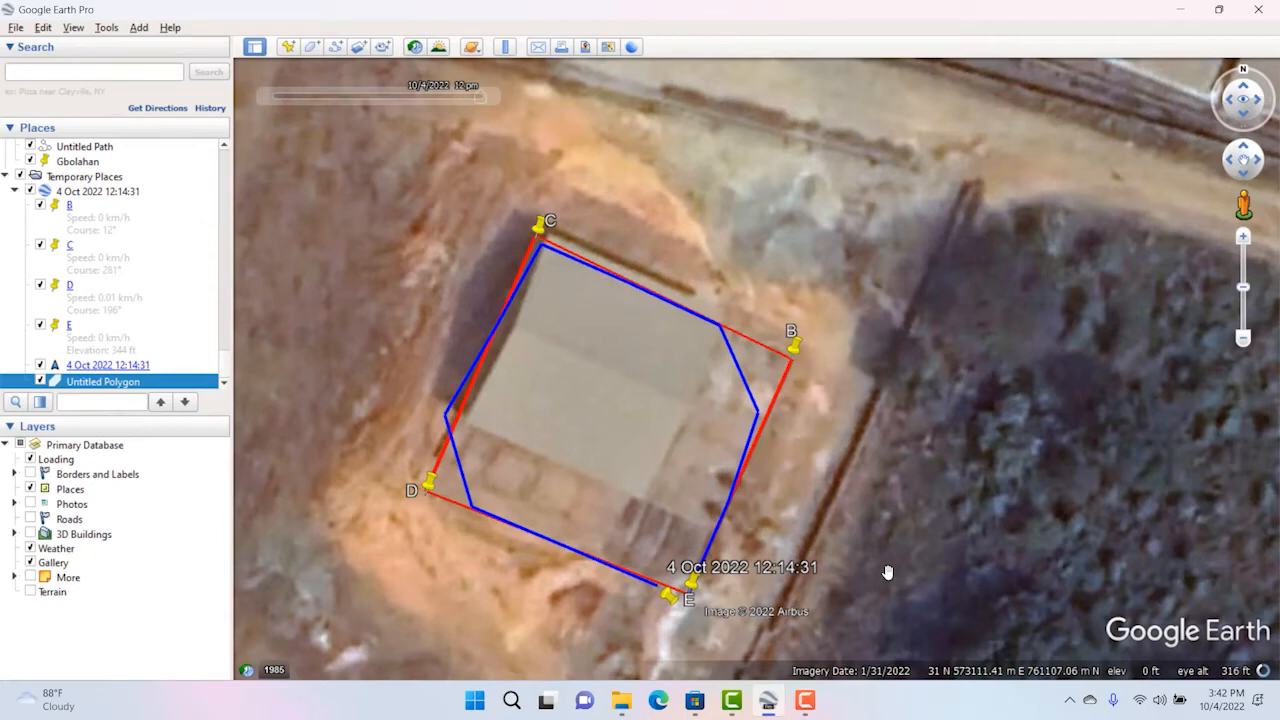
{"action": "left_click_drag", "start_coordinate": [736, 497], "coordinate": [798, 437]}
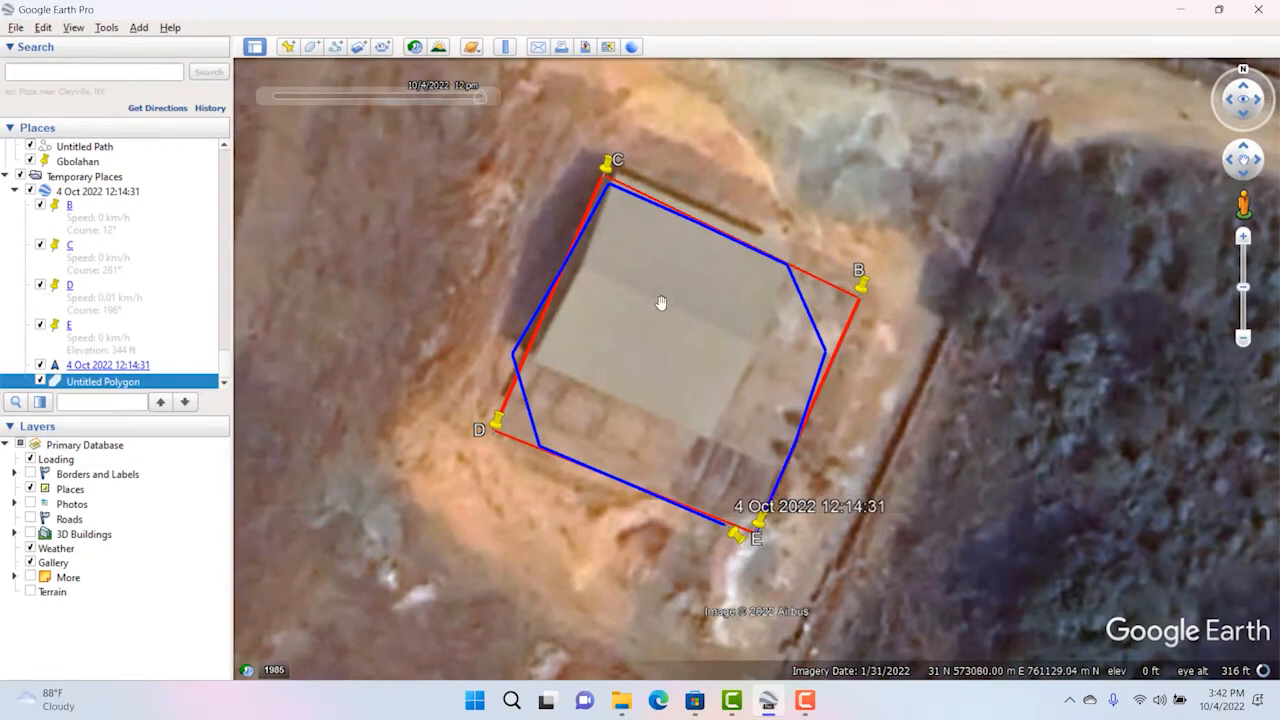
{"action": "left_click_drag", "start_coordinate": [660, 303], "coordinate": [655, 338]}
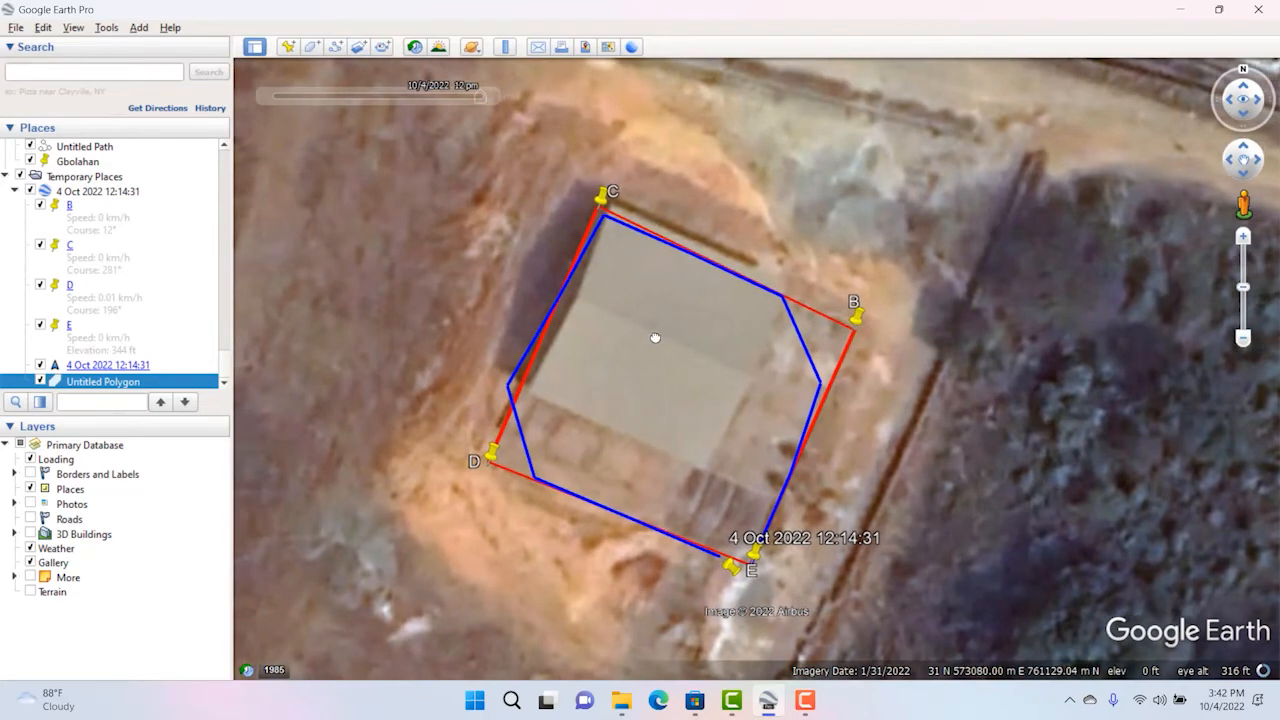
{"action": "mouse_move", "coordinate": [655, 338]}
{"action": "left_mouse_down"}
{"action": "mouse_move", "coordinate": [677, 307]}
{"action": "mouse_move", "coordinate": [650, 334]}
{"action": "left_mouse_up"}
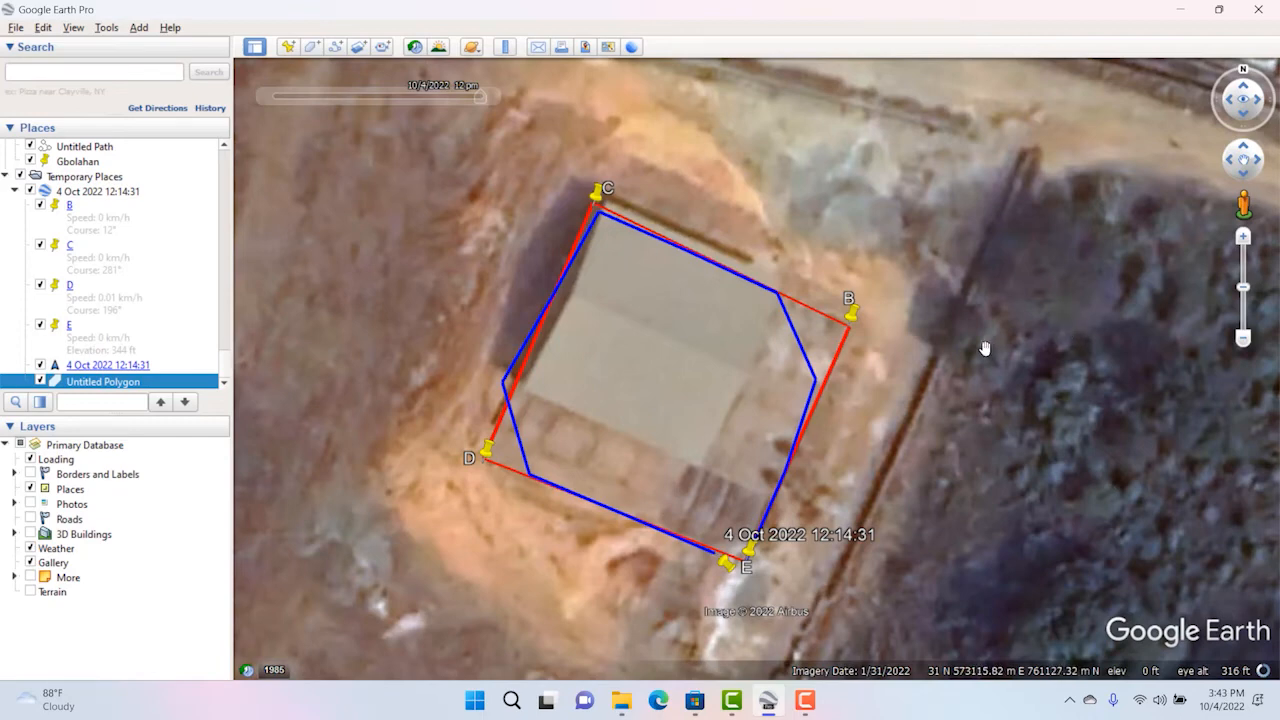
{"action": "left_click_drag", "start_coordinate": [642, 250], "coordinate": [680, 266]}
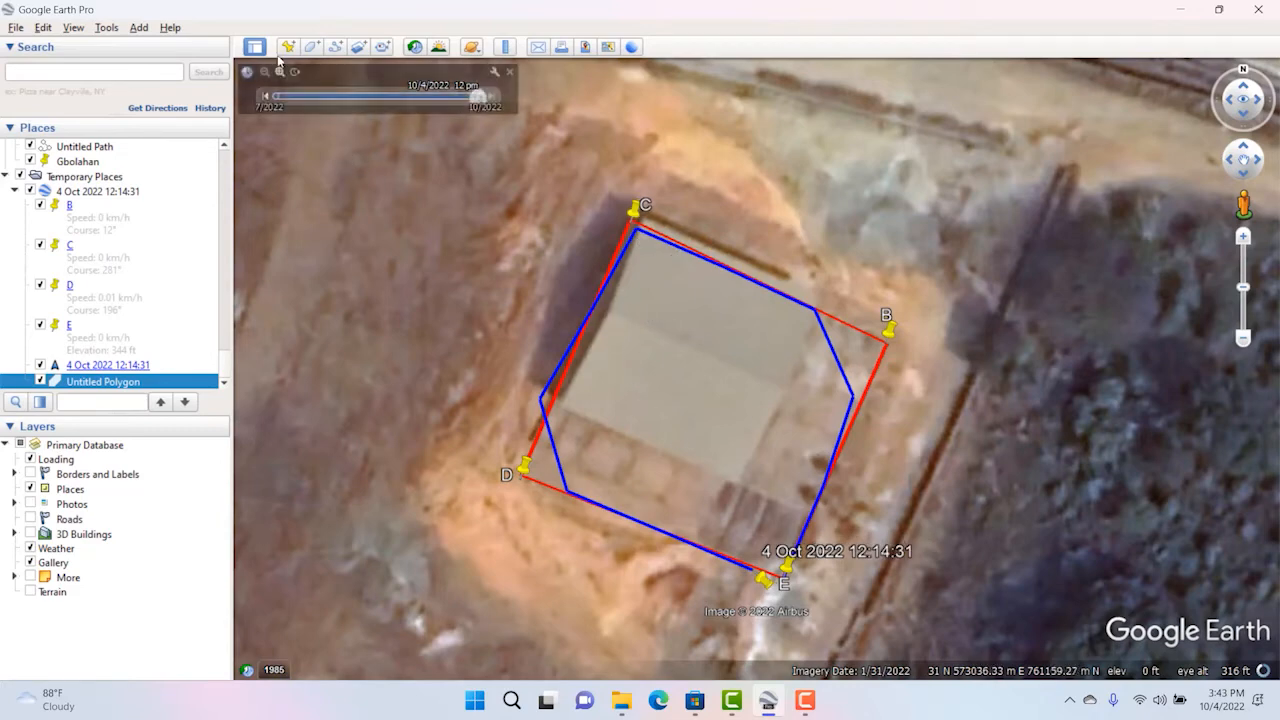
{"action": "left_click", "coordinate": [311, 47]}
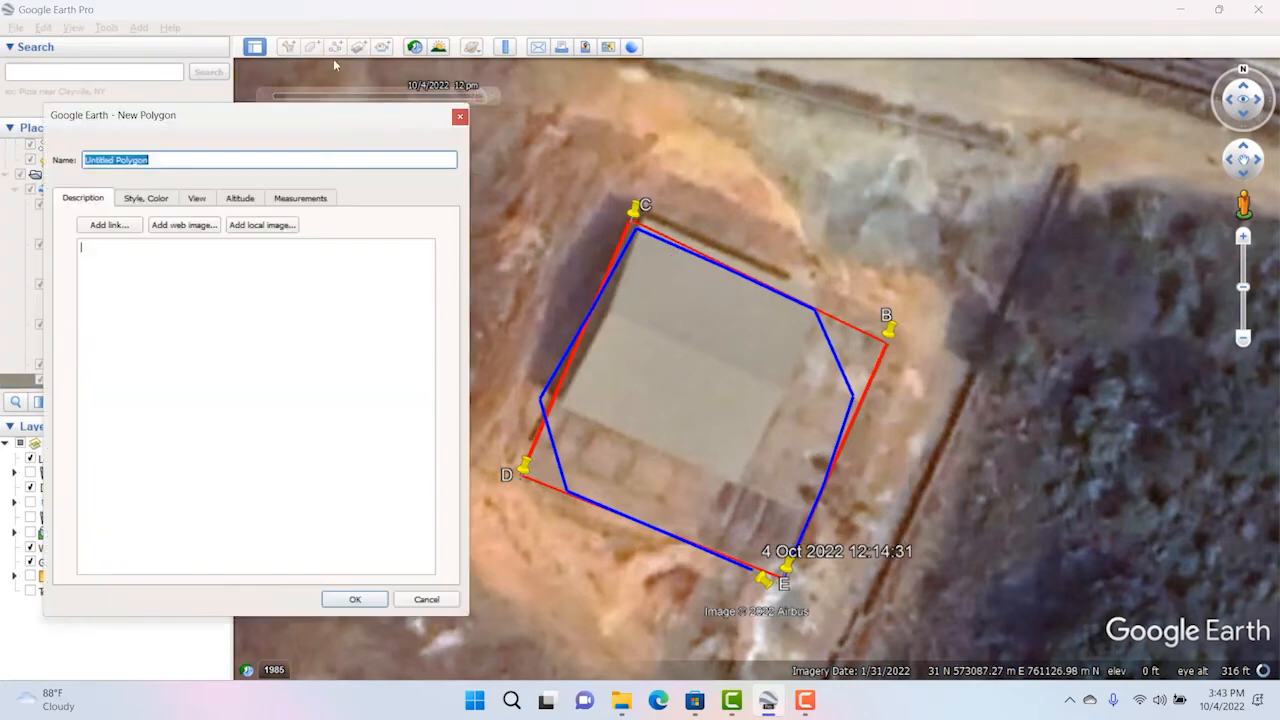
{"action": "left_click", "coordinate": [737, 483]}
{"action": "left_click", "coordinate": [815, 314]}
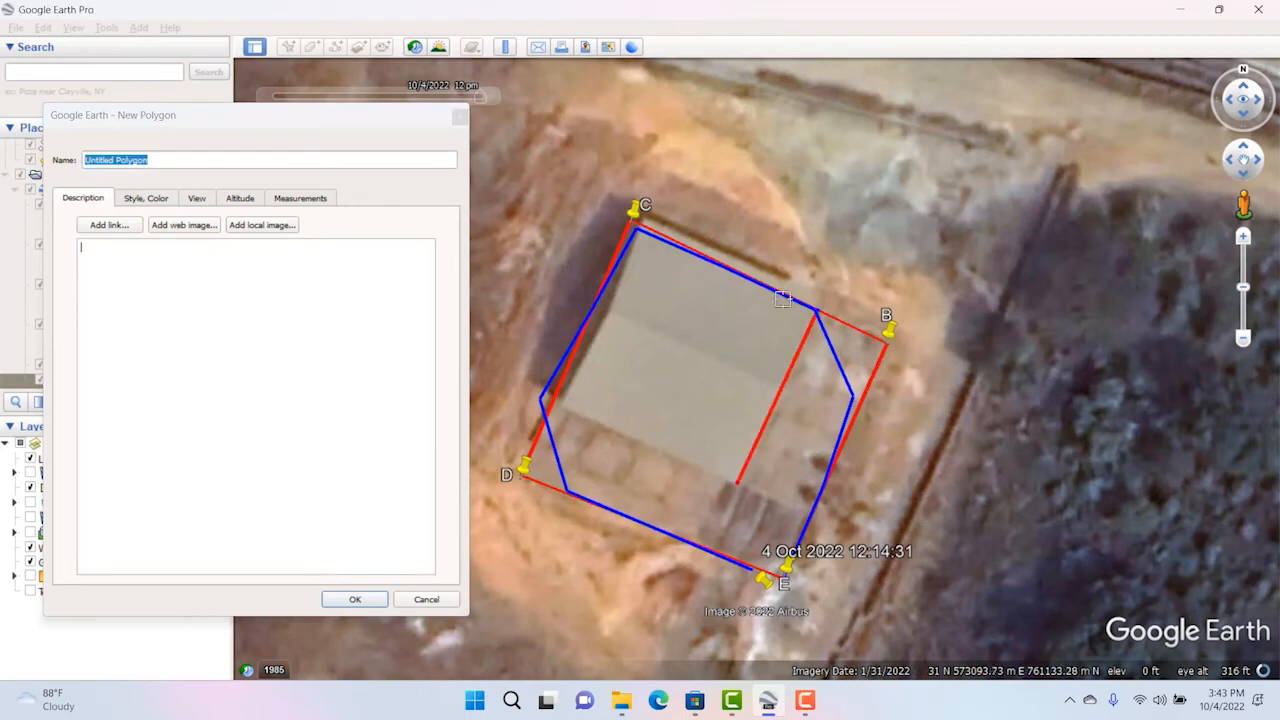
{"action": "left_click", "coordinate": [641, 232]}
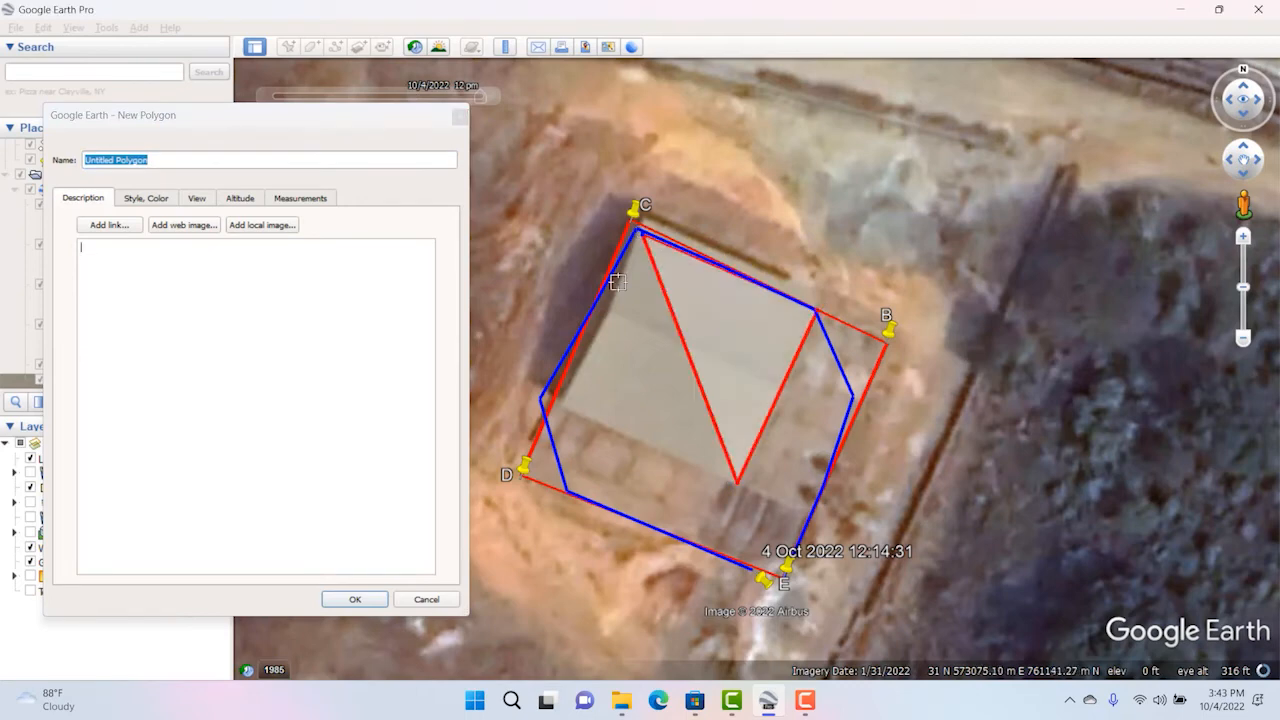
{"action": "left_click", "coordinate": [563, 401]}
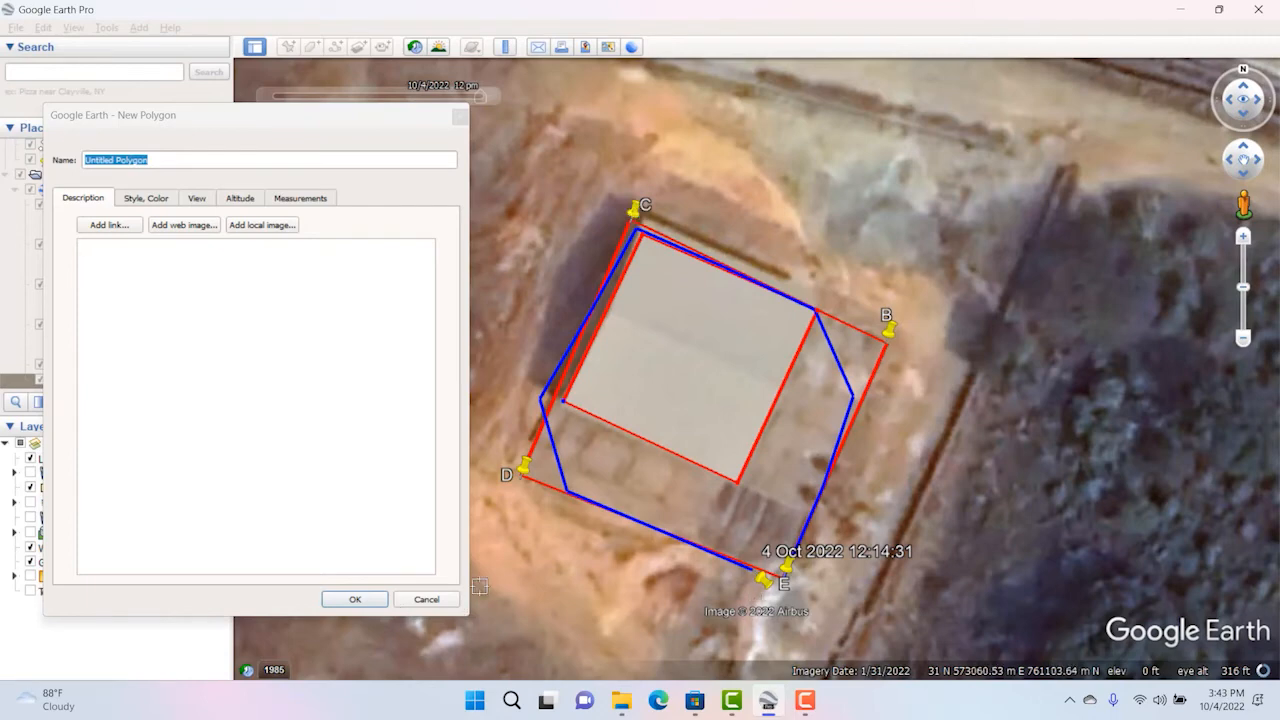
{"action": "left_click", "coordinate": [445, 600]}
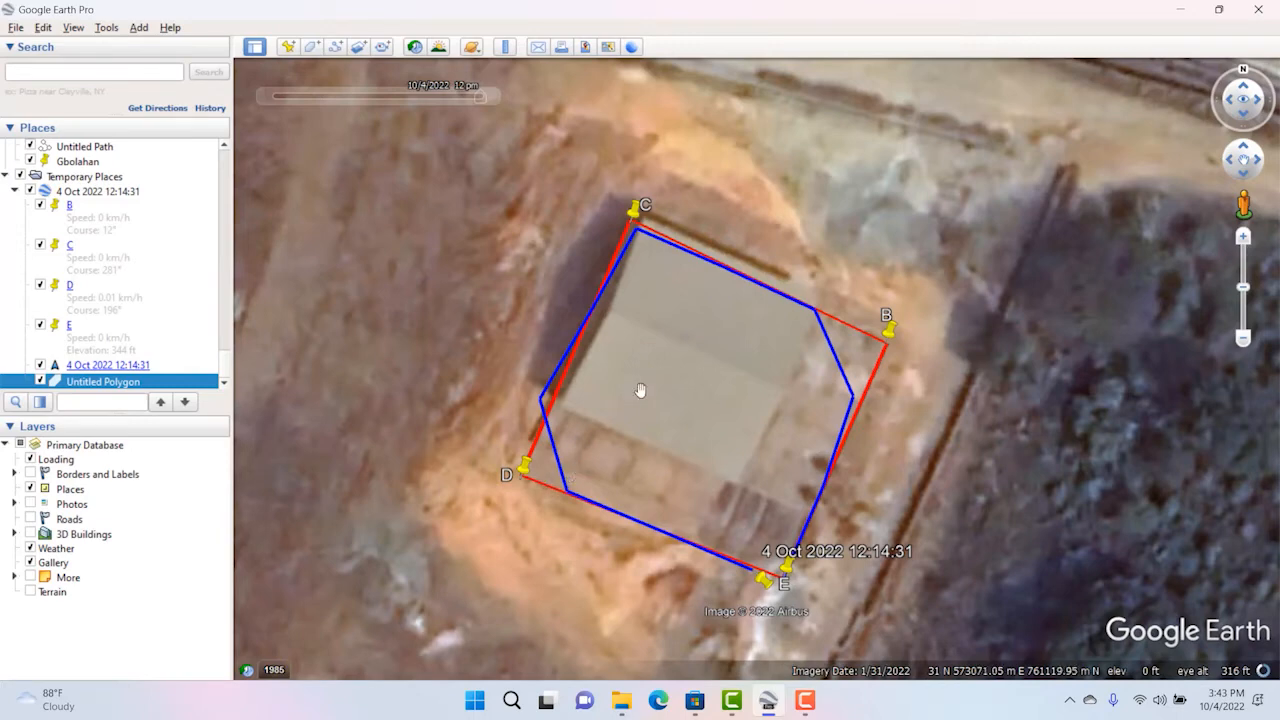
Start a new path and set its line color to light cyan (#55ffff).
{"action": "left_click_drag", "start_coordinate": [673, 345], "coordinate": [600, 364]}
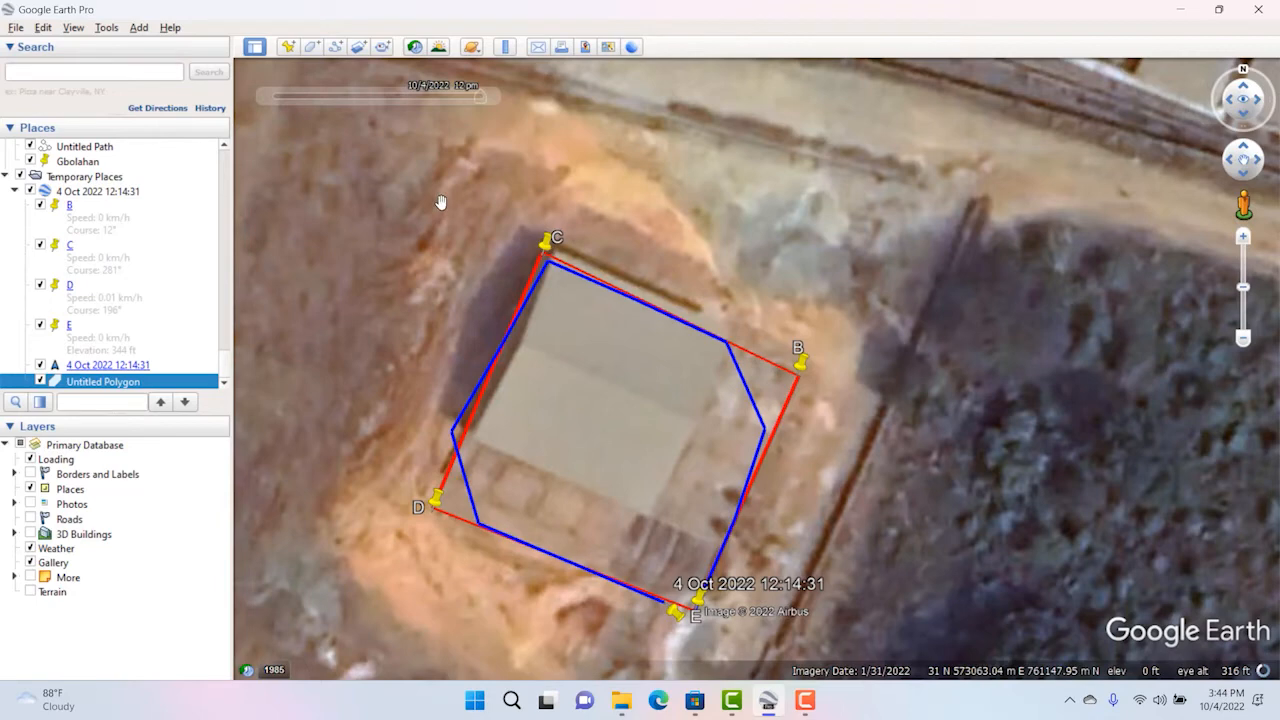
{"action": "left_click", "coordinate": [337, 50]}
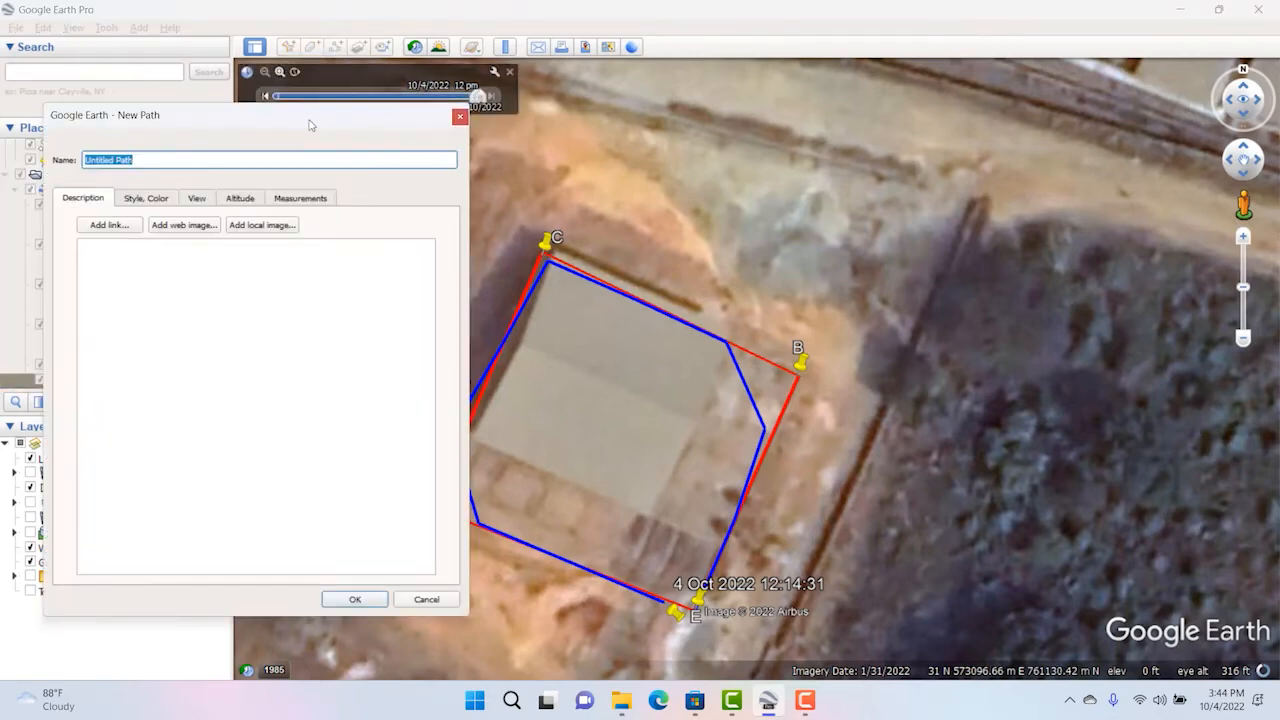
{"action": "mouse_move", "coordinate": [305, 123]}
{"action": "left_mouse_down"}
{"action": "mouse_move", "coordinate": [253, 123]}
{"action": "mouse_move", "coordinate": [305, 127]}
{"action": "left_mouse_up"}
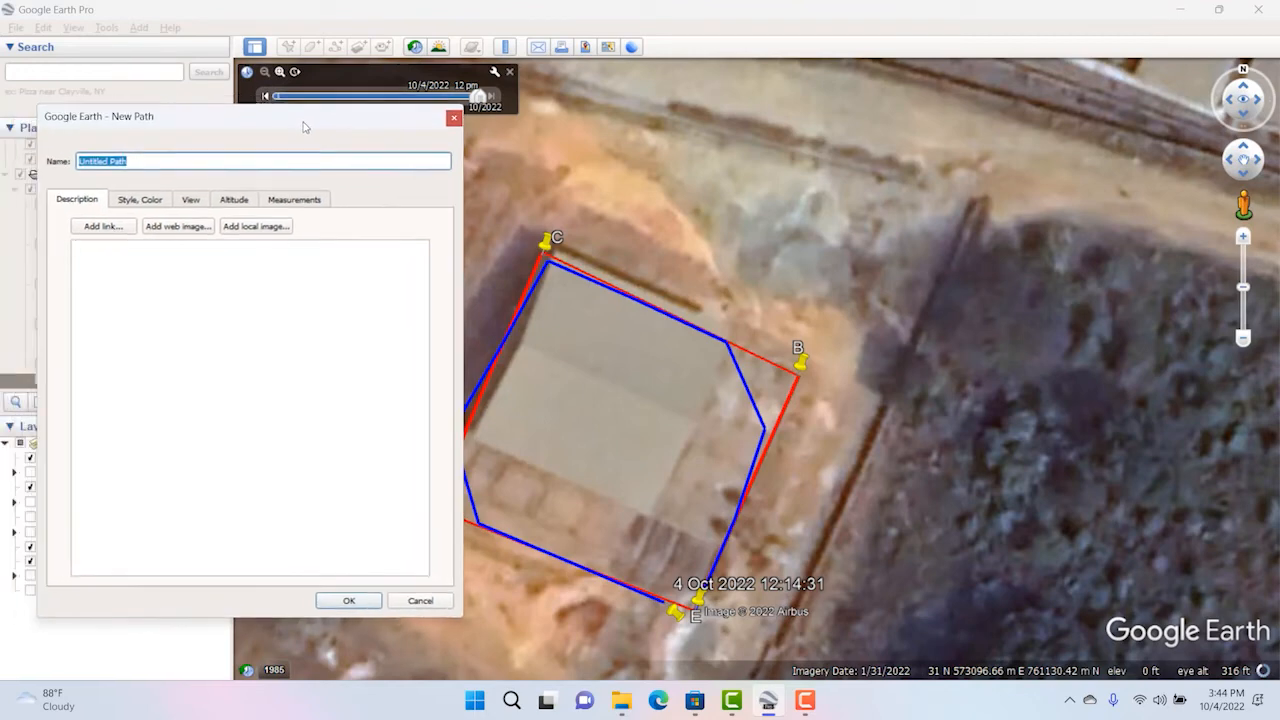
{"action": "left_click", "coordinate": [135, 201]}
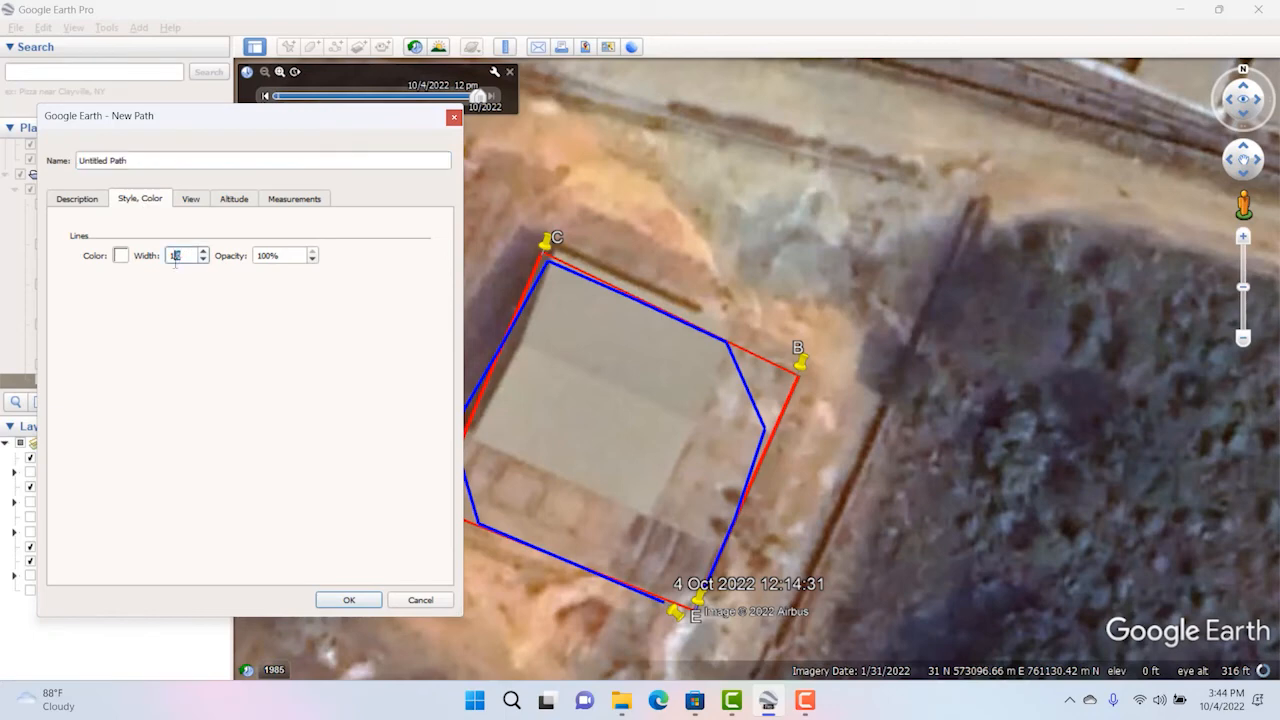
{"action": "left_click", "coordinate": [121, 256]}
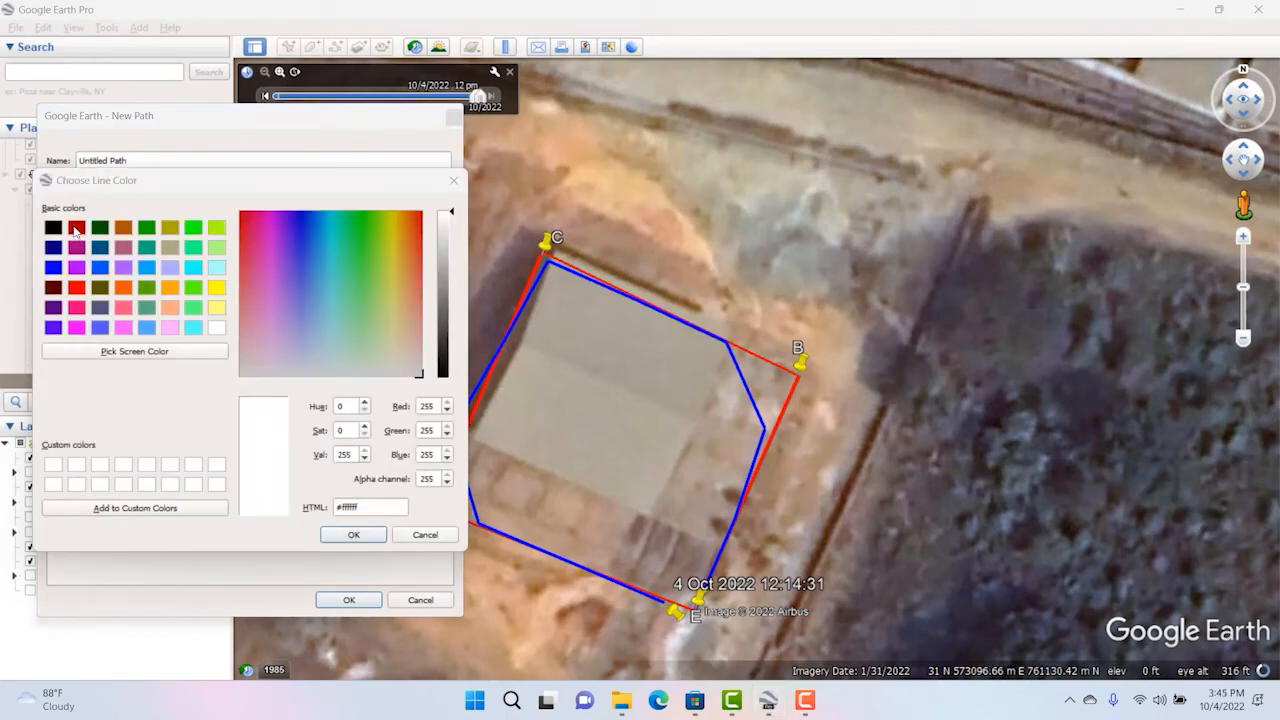
{"action": "left_click", "coordinate": [76, 229]}
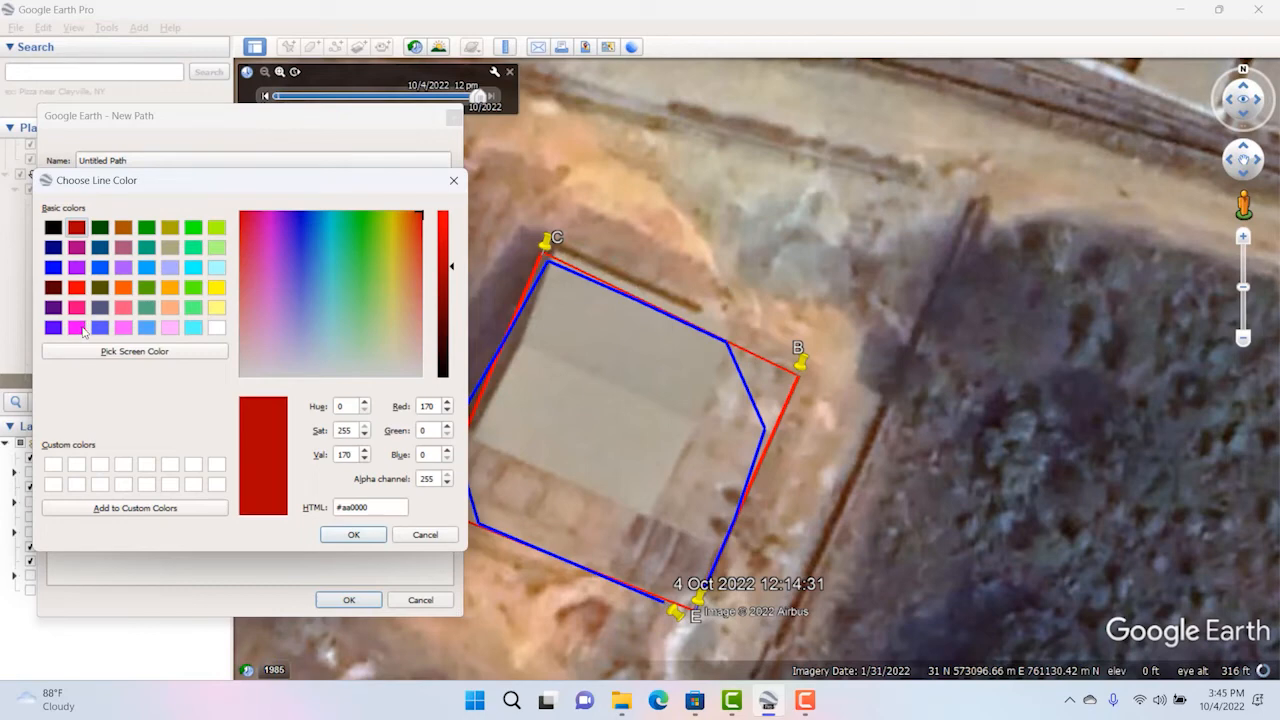
{"action": "left_click", "coordinate": [123, 328]}
{"action": "left_click", "coordinate": [193, 329]}
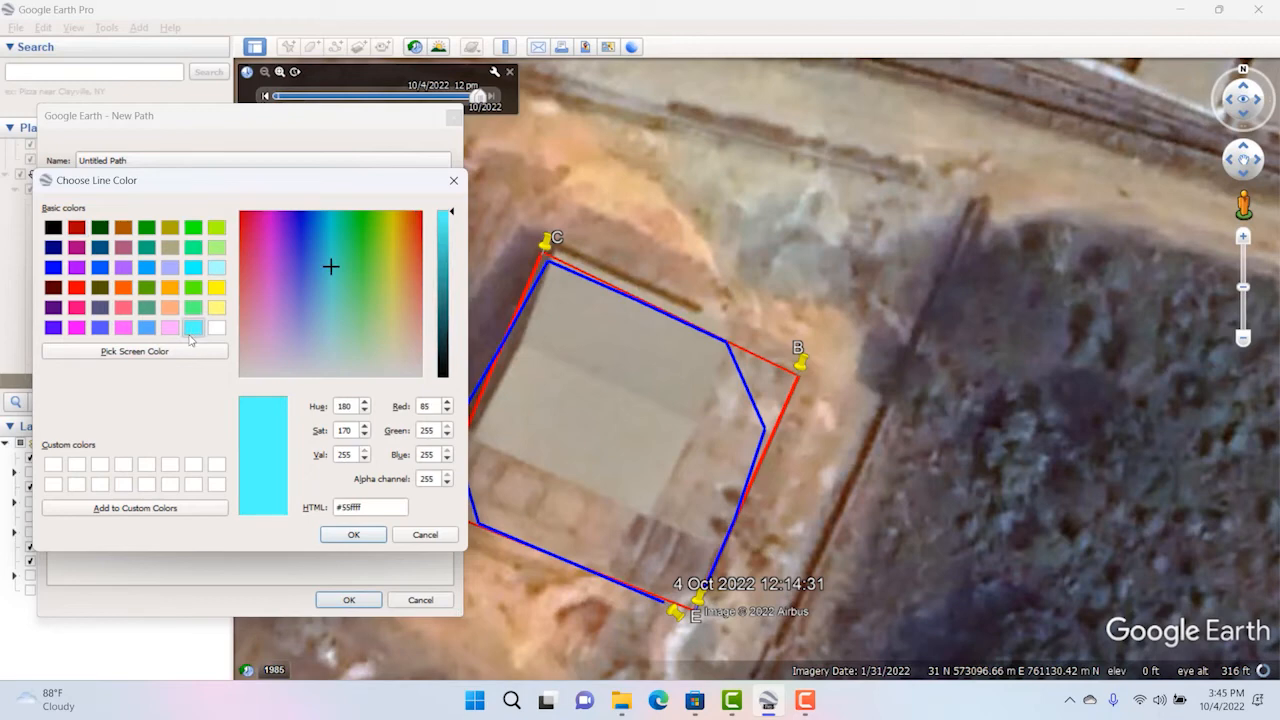
{"action": "left_click", "coordinate": [334, 537]}
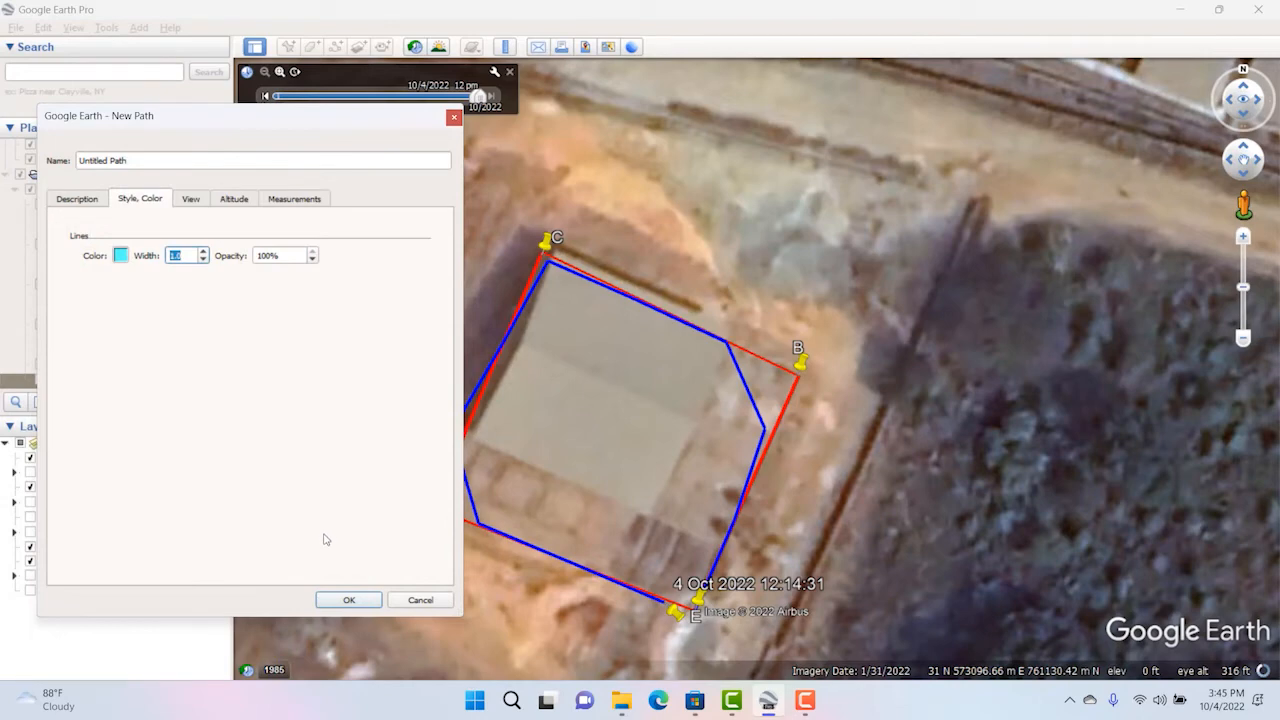
Show the new path's length in Meters.
{"action": "left_click", "coordinate": [298, 202]}
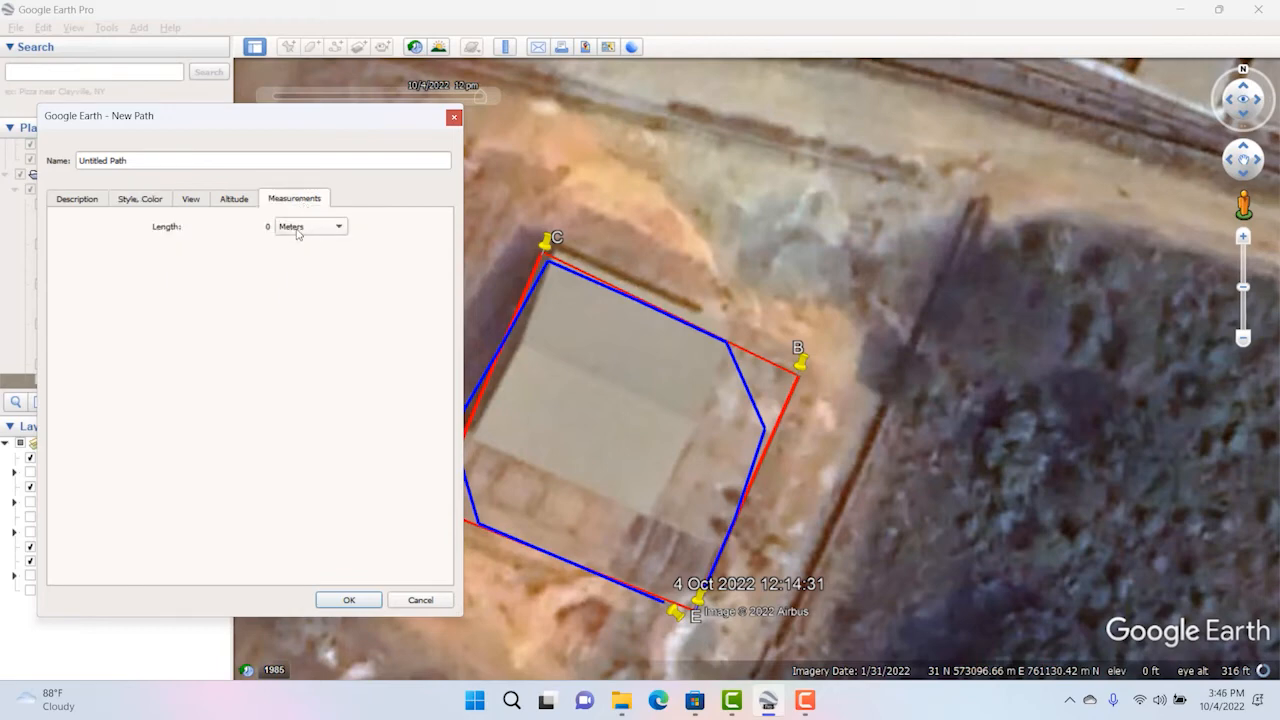
{"action": "left_click", "coordinate": [298, 232]}
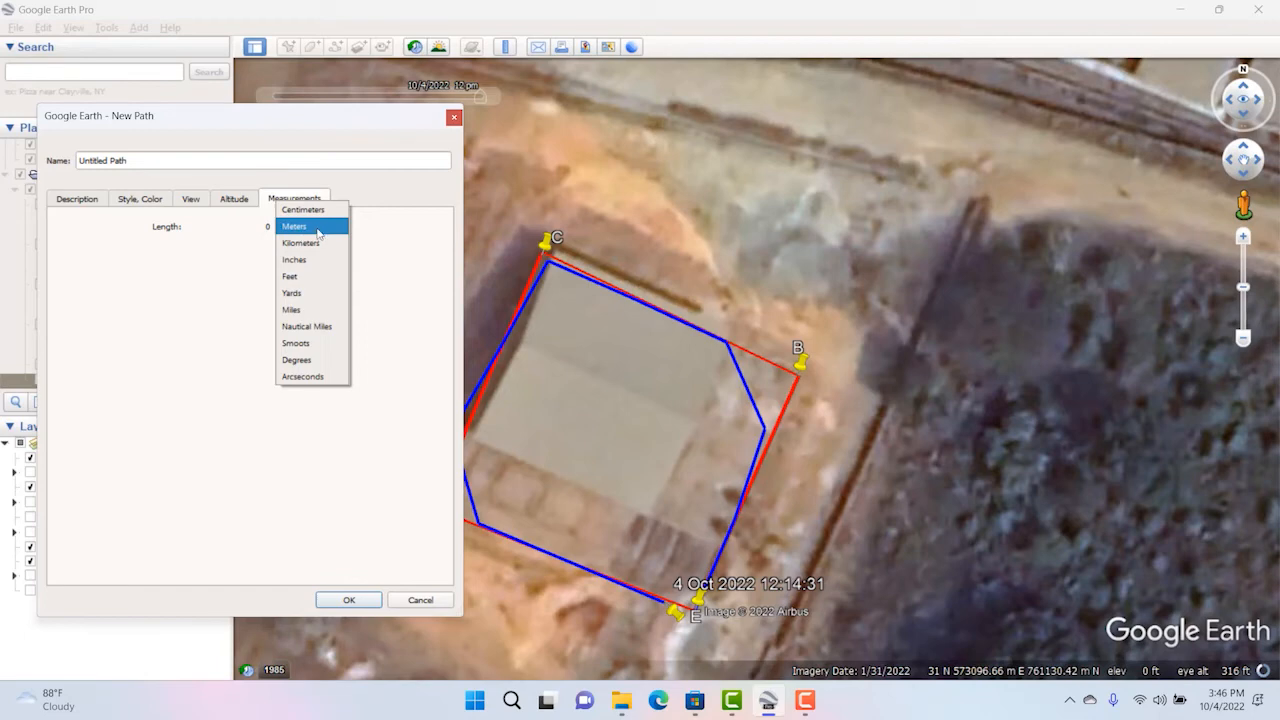
{"action": "left_click", "coordinate": [334, 228]}
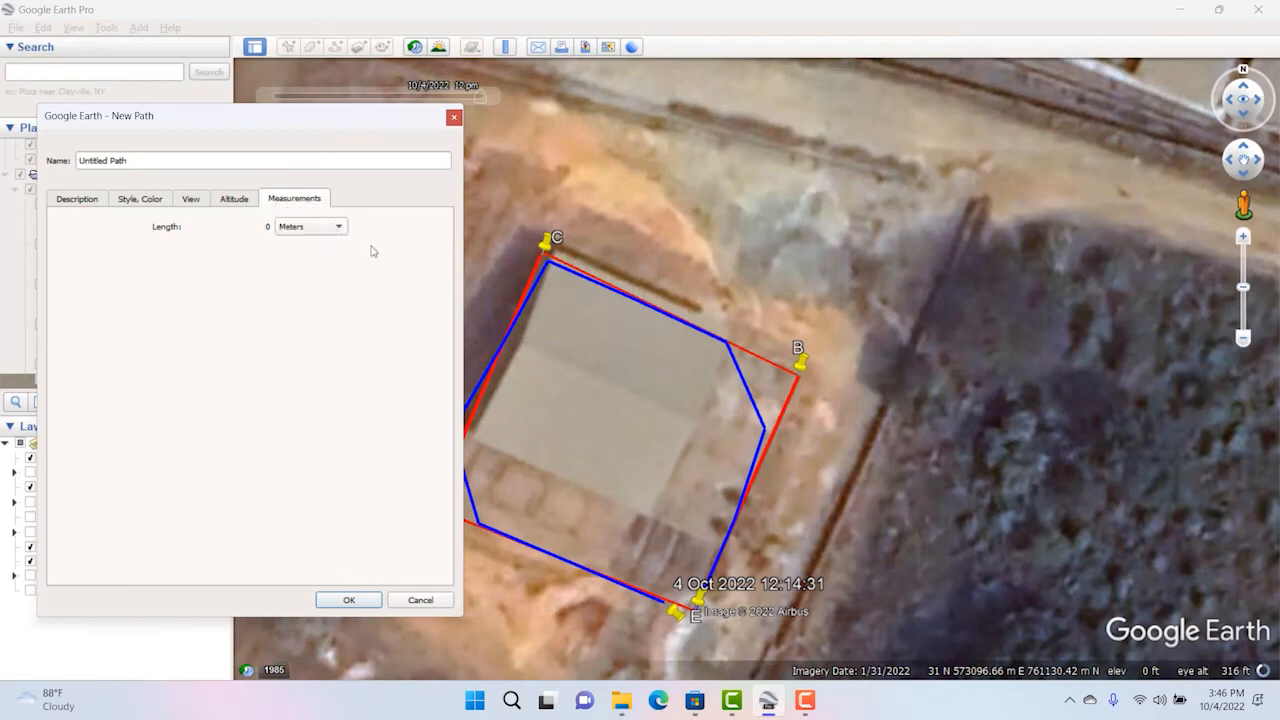
Draw the path along the plot's edge from placemark C to placemark B, about 30 m long.
{"action": "scroll", "coordinate": [540, 248], "scroll_direction": "up", "scroll_amount": 2}
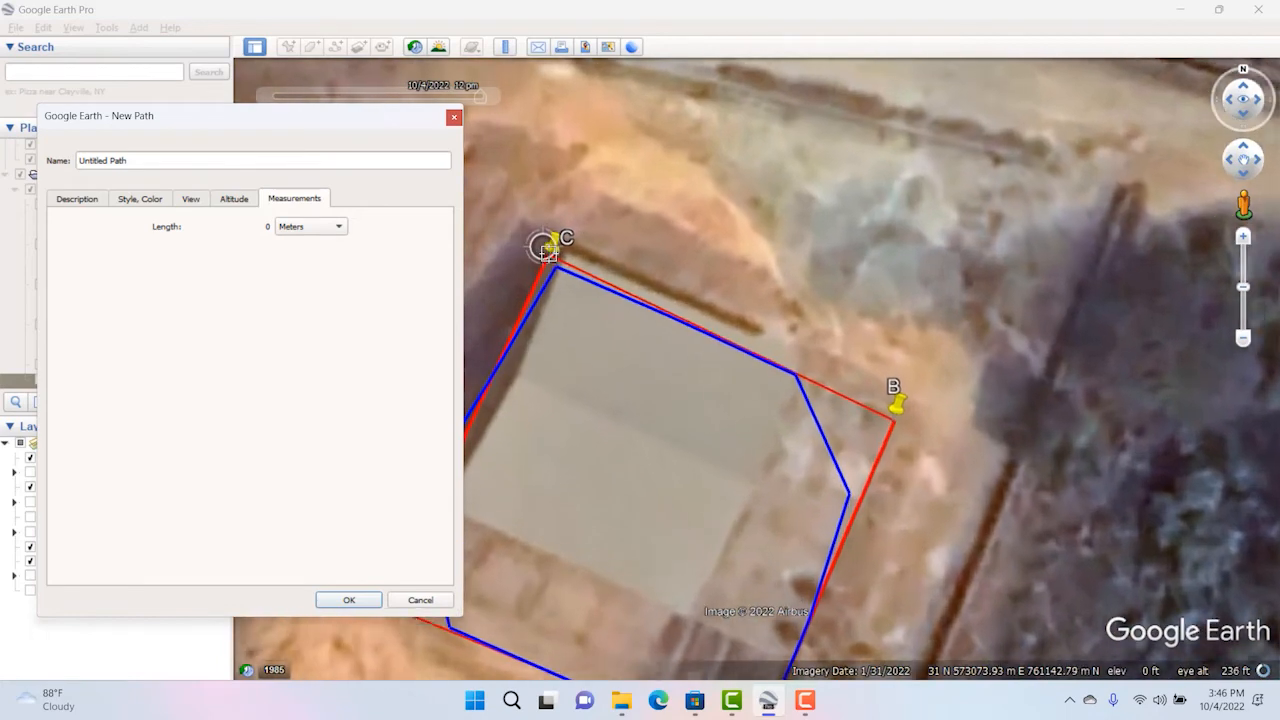
{"action": "scroll", "coordinate": [543, 248], "scroll_direction": "up", "scroll_amount": 2}
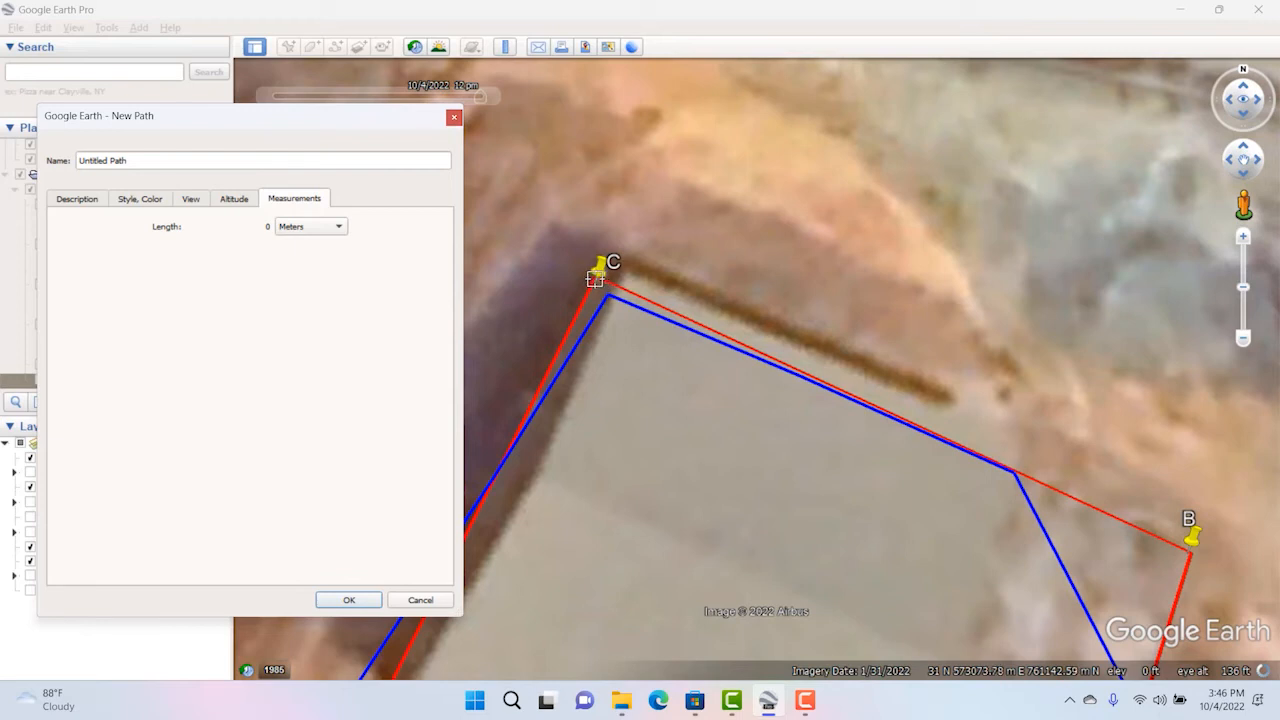
{"action": "scroll", "coordinate": [596, 278], "scroll_direction": "up", "scroll_amount": 2}
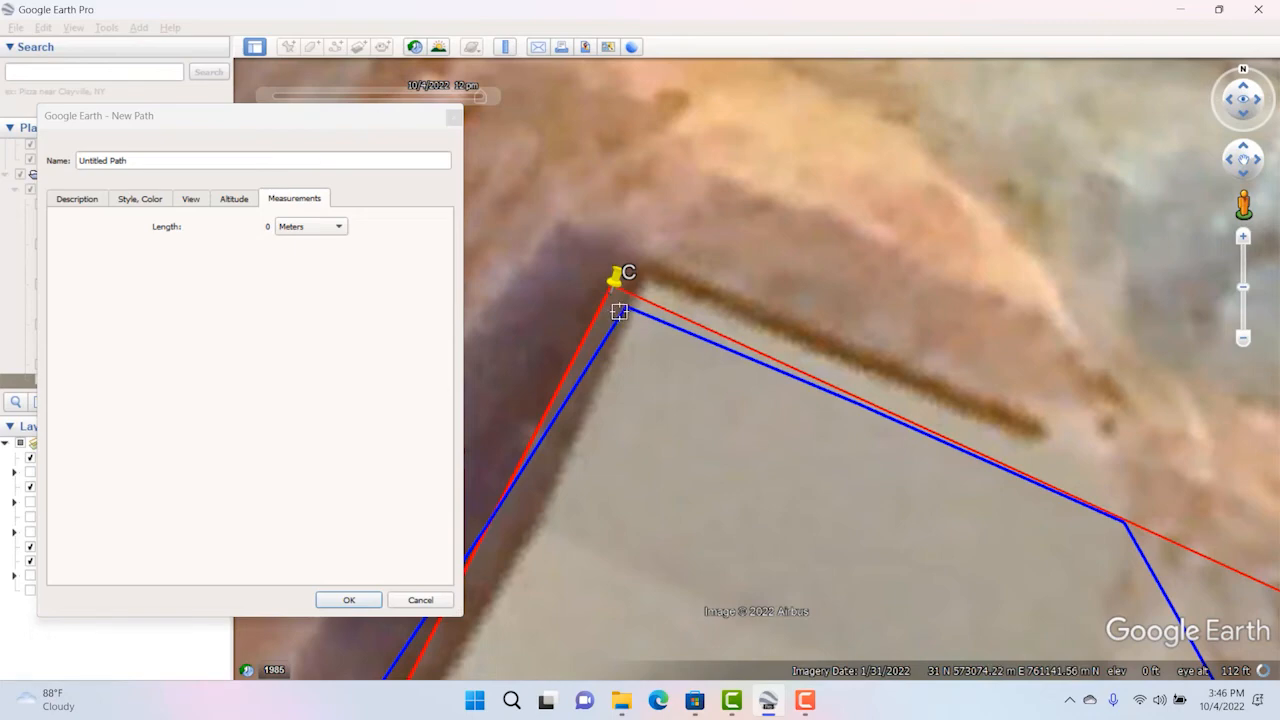
{"action": "scroll", "coordinate": [615, 302], "scroll_direction": "down", "scroll_amount": 3}
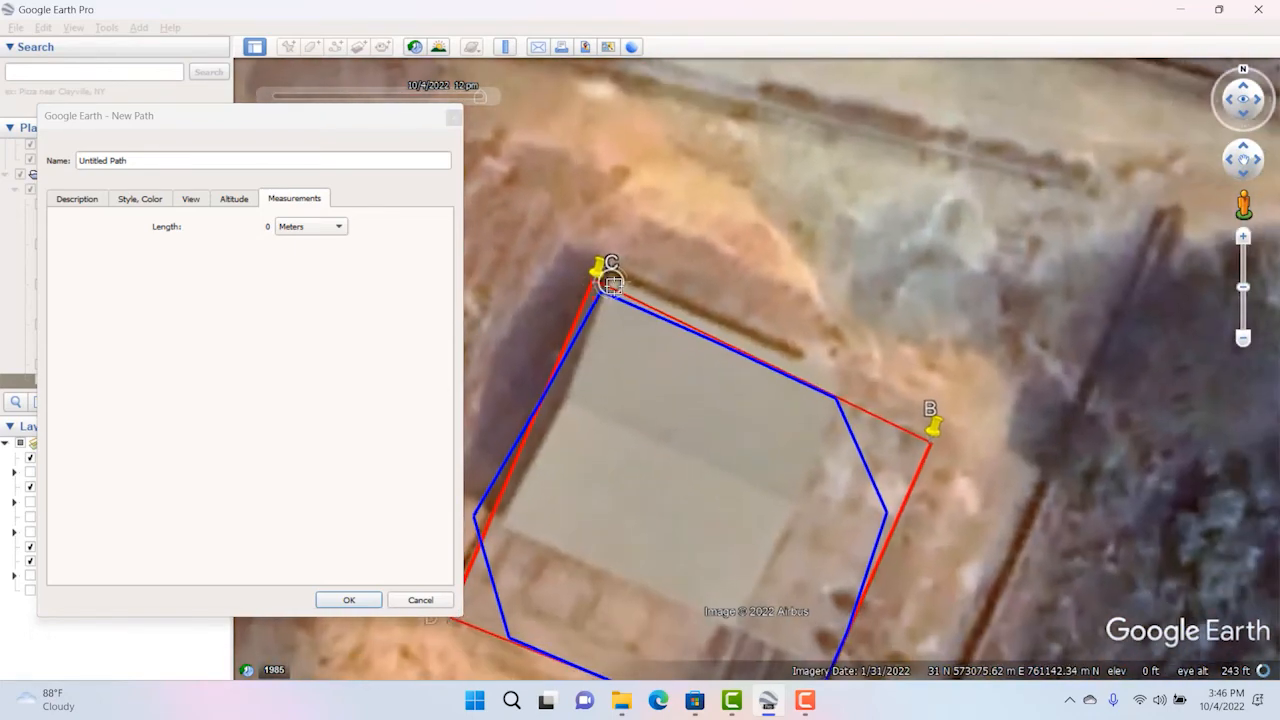
{"action": "scroll", "coordinate": [599, 272], "scroll_direction": "up", "scroll_amount": 2}
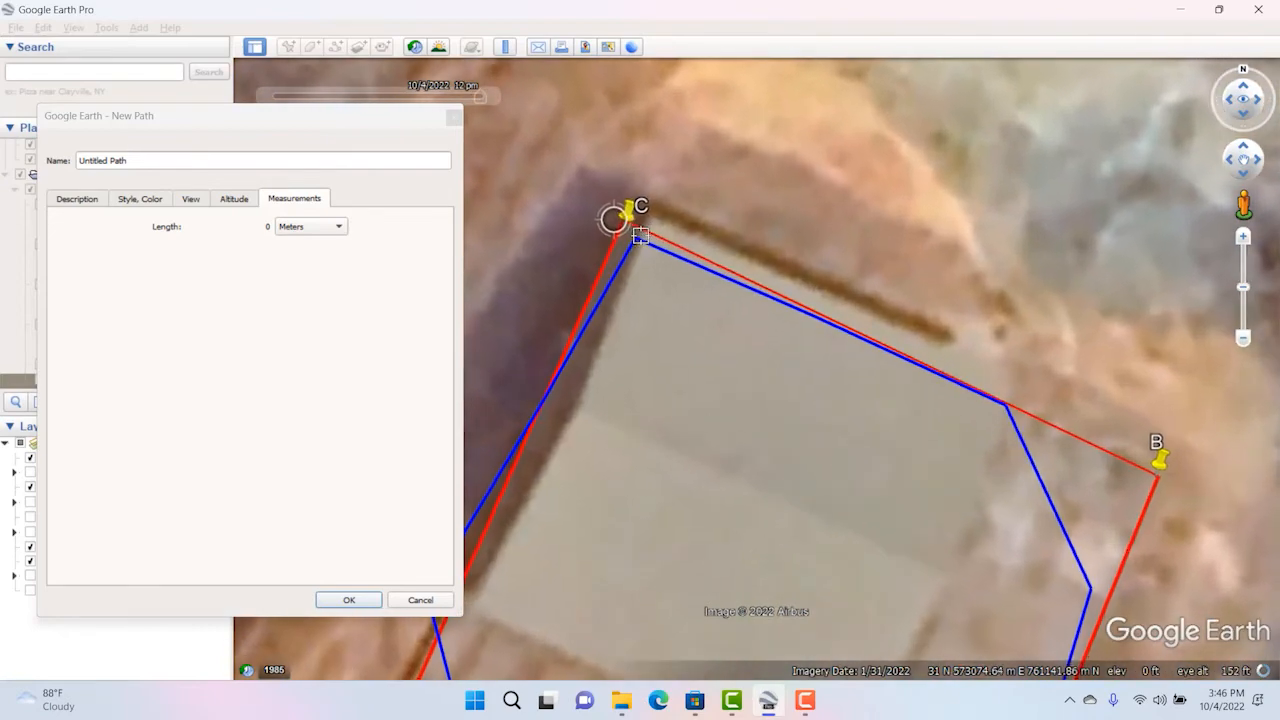
{"action": "right_click", "coordinate": [661, 209]}
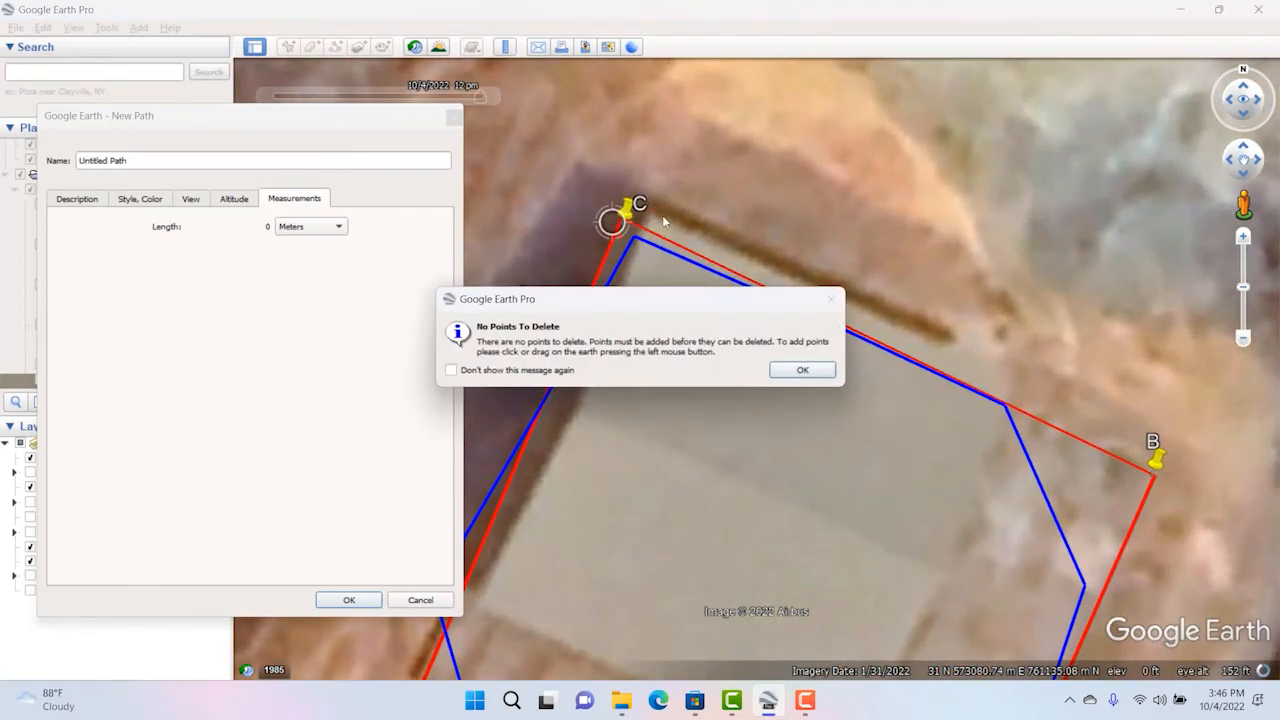
{"action": "left_click", "coordinate": [803, 366]}
{"action": "scroll", "coordinate": [622, 248], "scroll_direction": "up", "scroll_amount": 1}
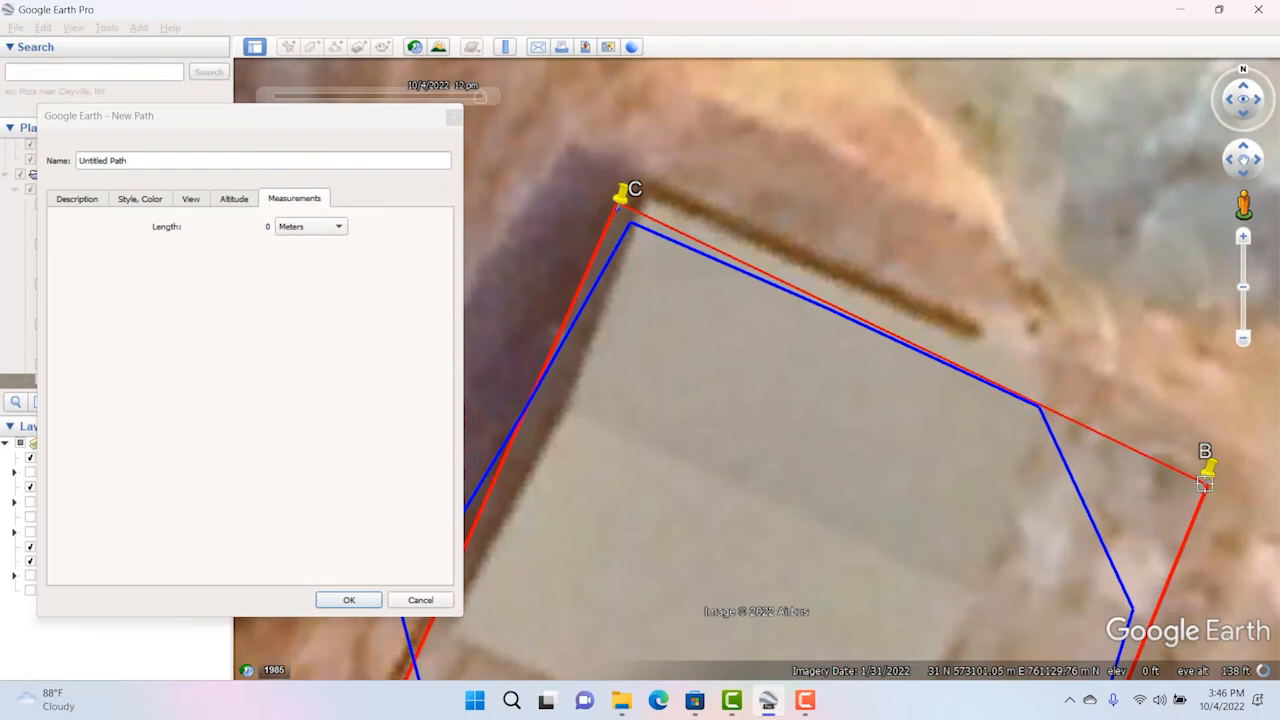
{"action": "left_click", "coordinate": [1204, 485]}
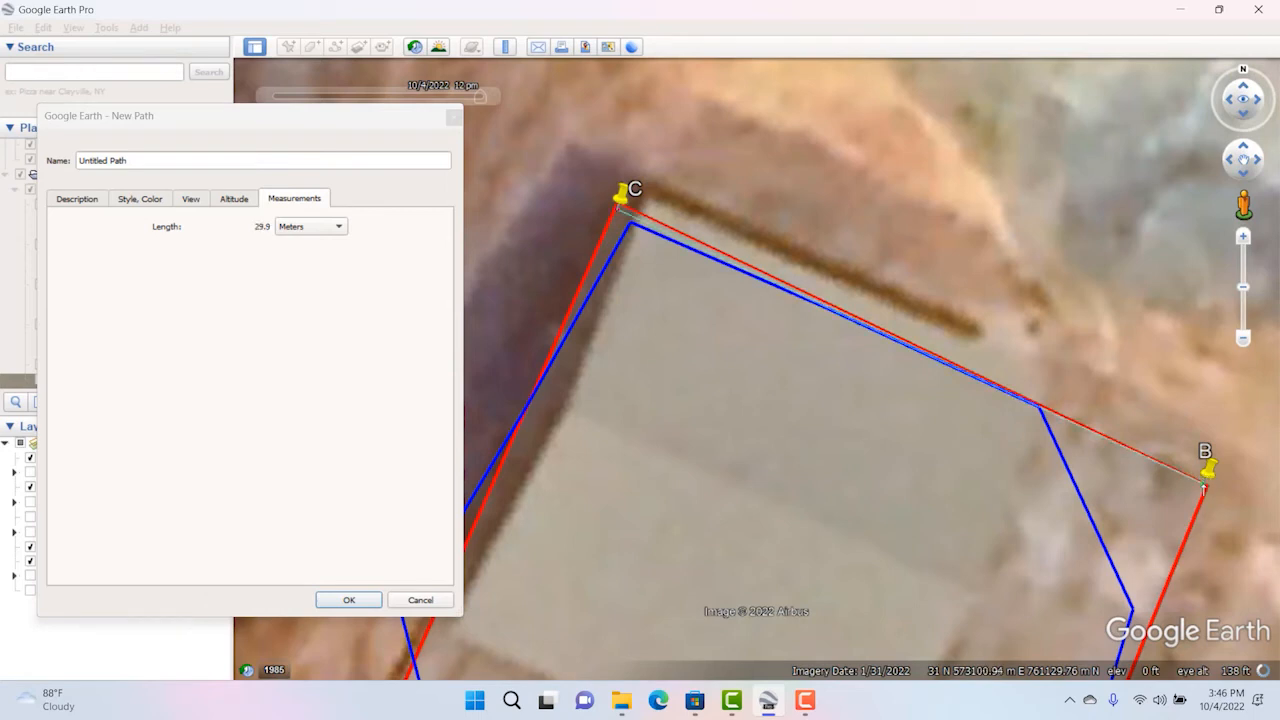
{"action": "left_click_drag", "start_coordinate": [1204, 486], "coordinate": [1206, 487]}
Name the path between placemarks C and B "Length" and save it.
{"action": "left_click_drag", "start_coordinate": [147, 161], "coordinate": [61, 159]}
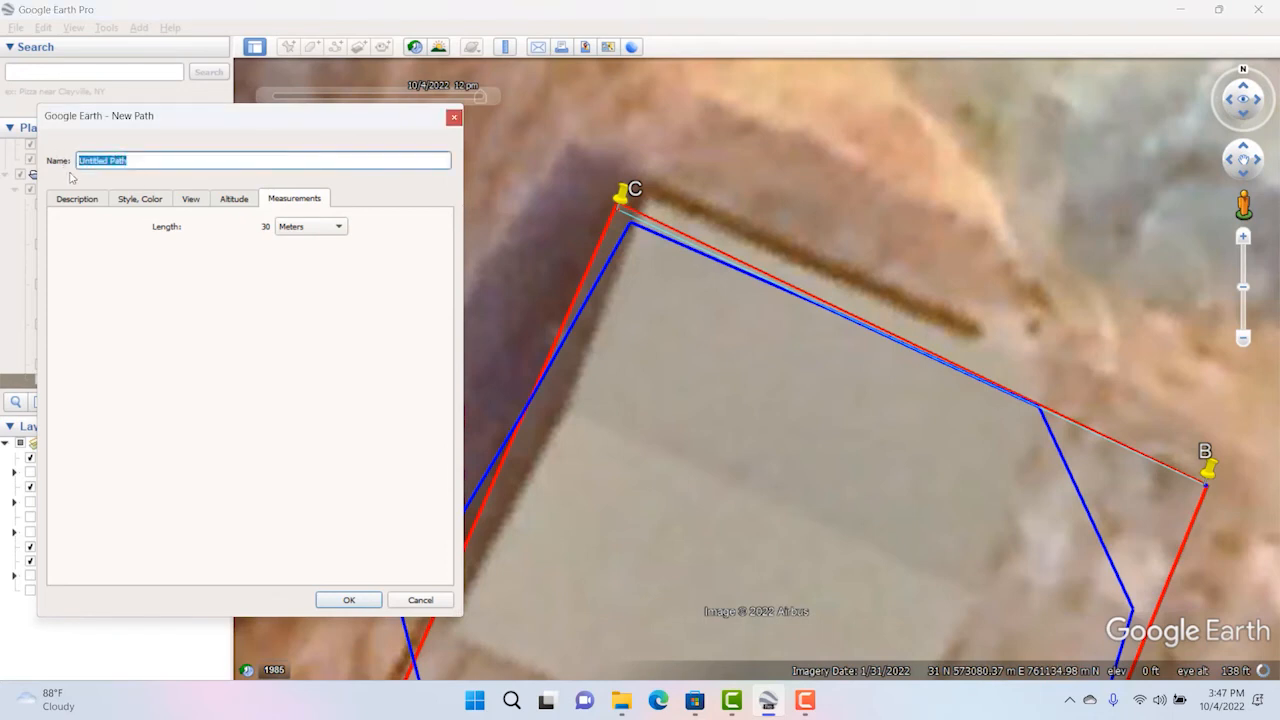
{"action": "type", "text": "Lengh"}
{"action": "key", "text": "BackSpace"}
{"action": "type", "text": "th"}
{"action": "left_click", "coordinate": [338, 600]}
Start a new path for the plot's side from placemark B to E, keeping its dialog clear of corner B.
{"action": "scroll", "coordinate": [596, 318], "scroll_direction": "down", "scroll_amount": 3}
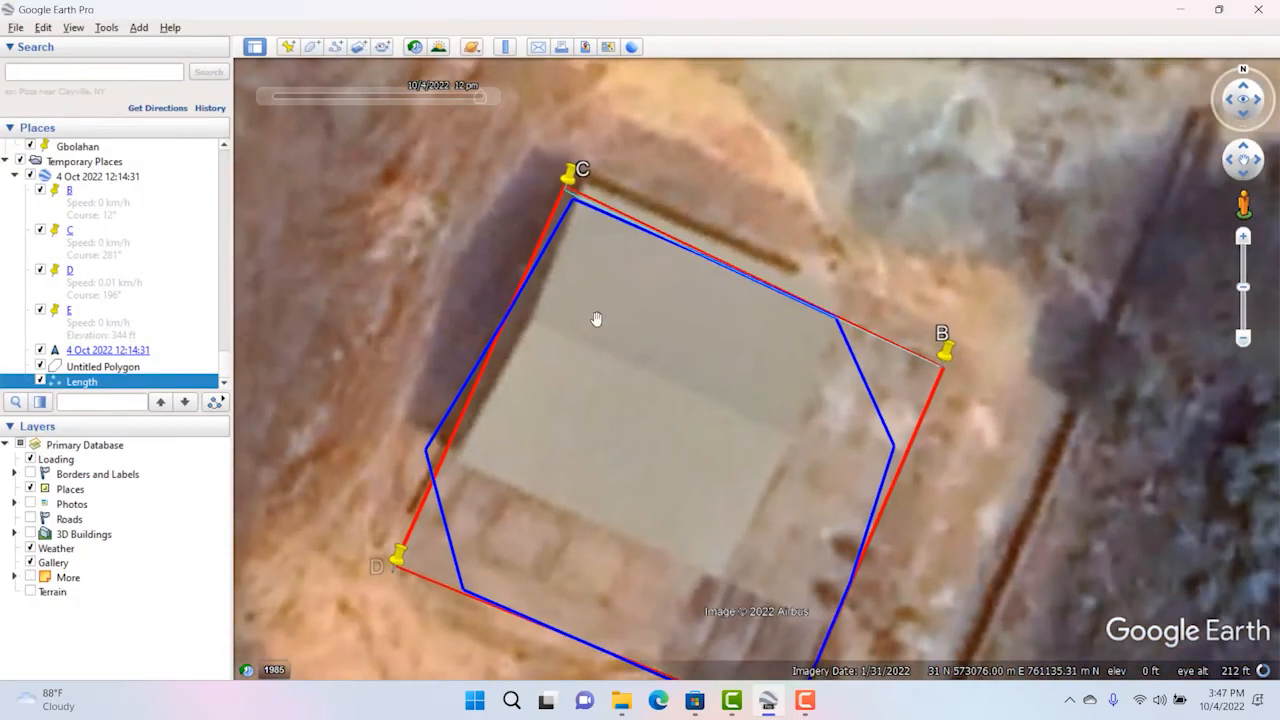
{"action": "left_click_drag", "start_coordinate": [613, 393], "coordinate": [518, 350]}
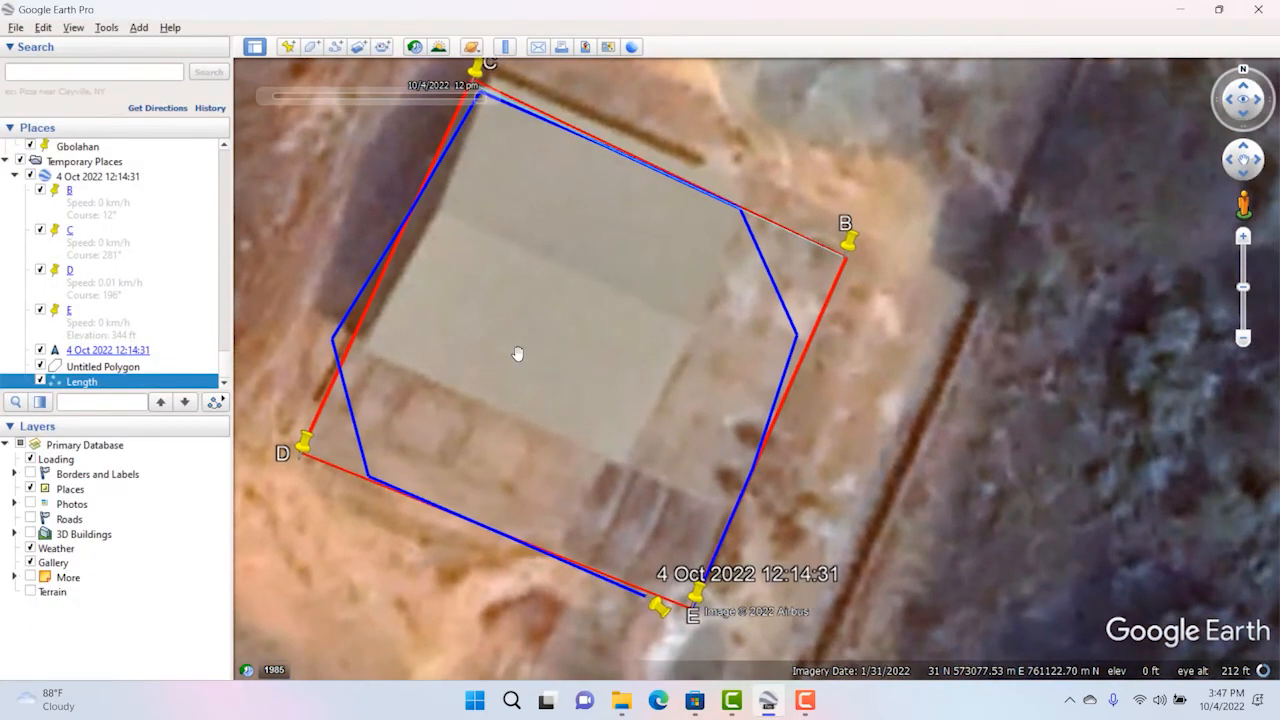
{"action": "scroll", "coordinate": [783, 509], "scroll_direction": "up", "scroll_amount": 1}
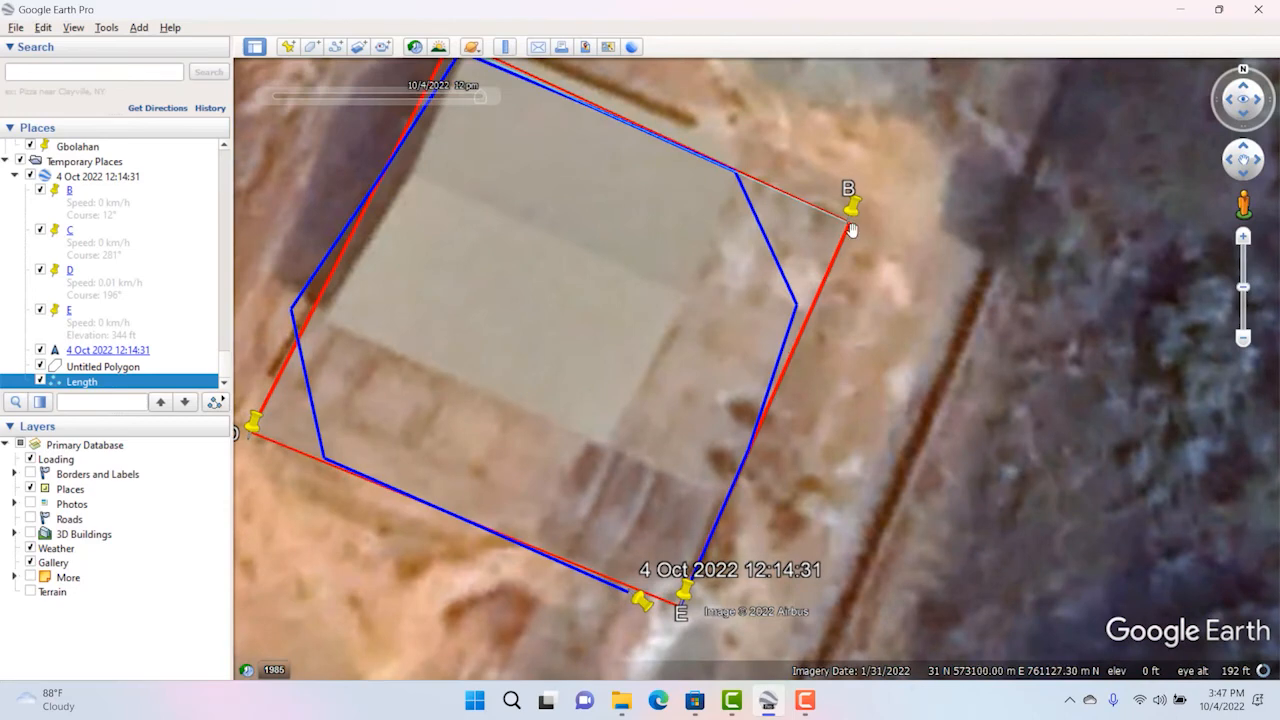
{"action": "scroll", "coordinate": [851, 231], "scroll_direction": "up", "scroll_amount": 4}
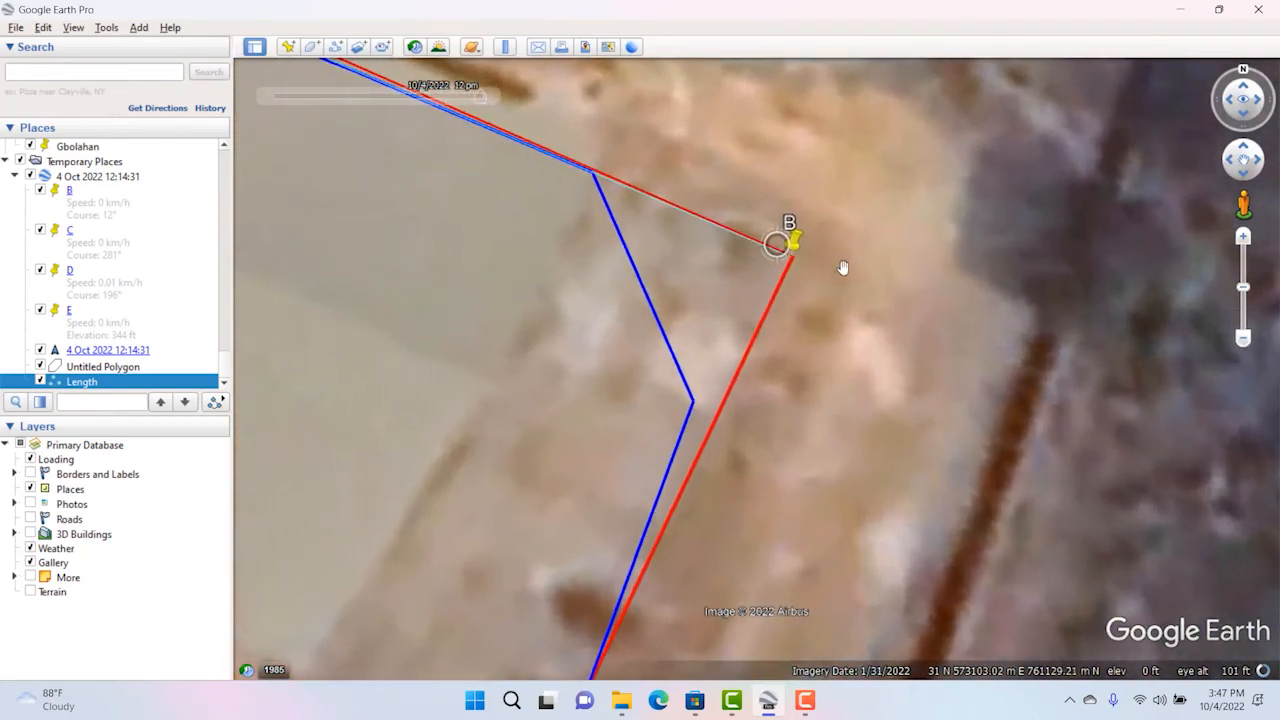
{"action": "scroll", "coordinate": [843, 267], "scroll_direction": "up", "scroll_amount": 2}
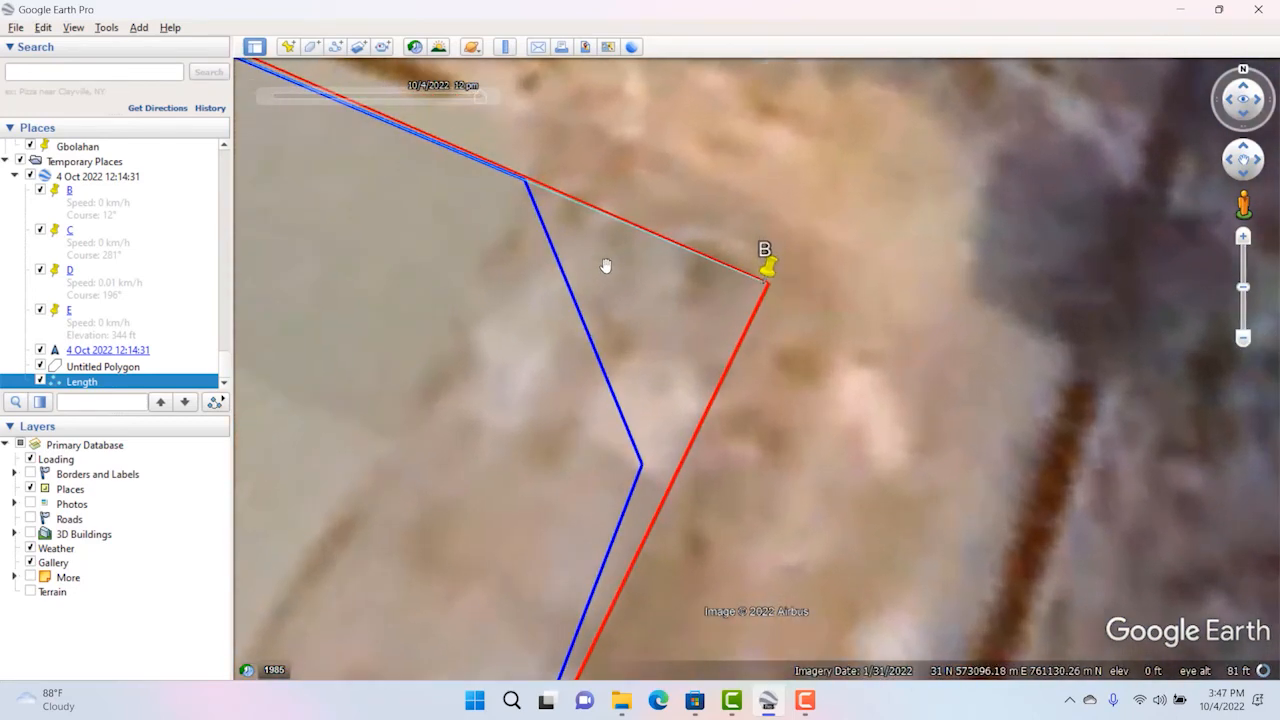
{"action": "left_click", "coordinate": [606, 266]}
{"action": "scroll", "coordinate": [606, 264], "scroll_direction": "down", "scroll_amount": 1}
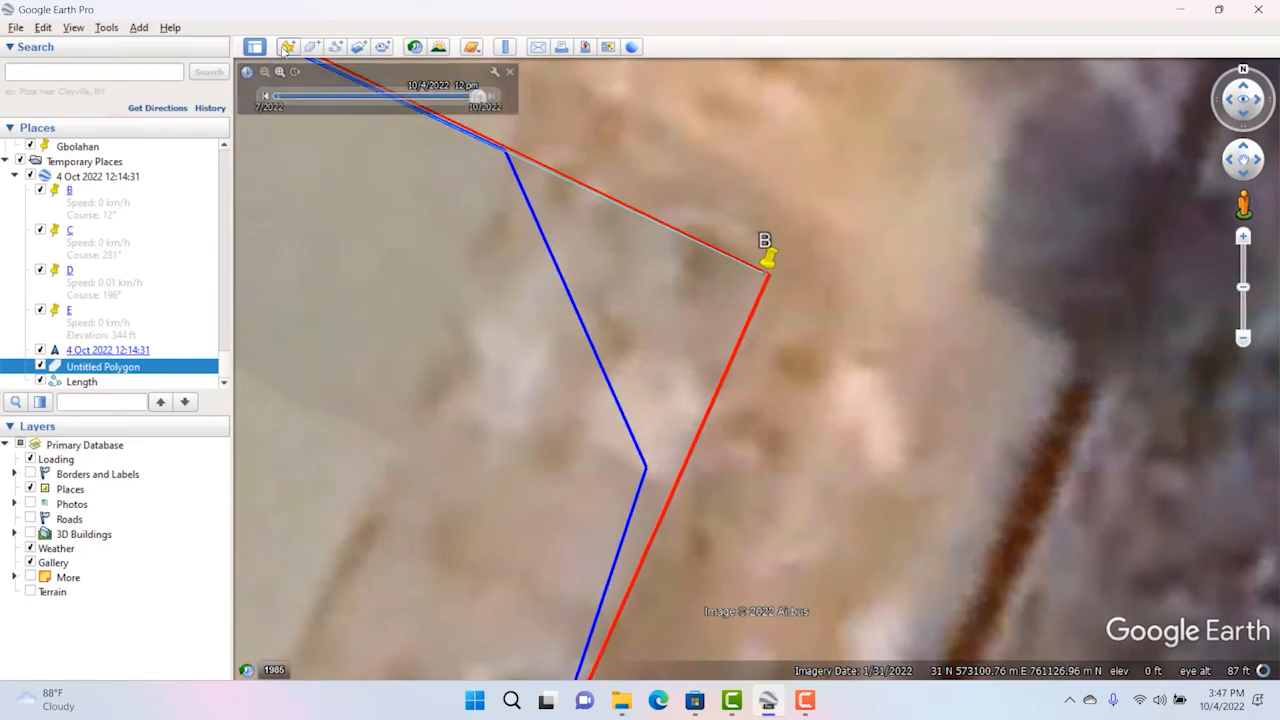
{"action": "left_click", "coordinate": [335, 50]}
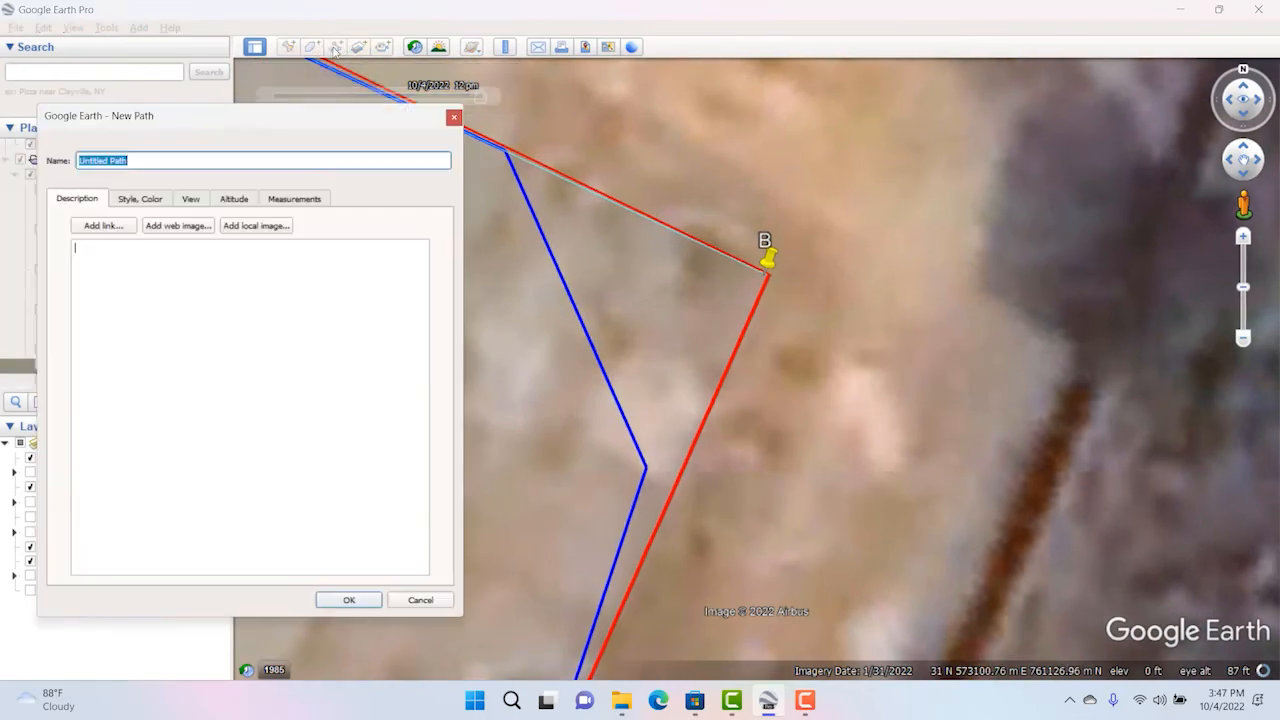
{"action": "left_click_drag", "start_coordinate": [274, 123], "coordinate": [210, 56]}
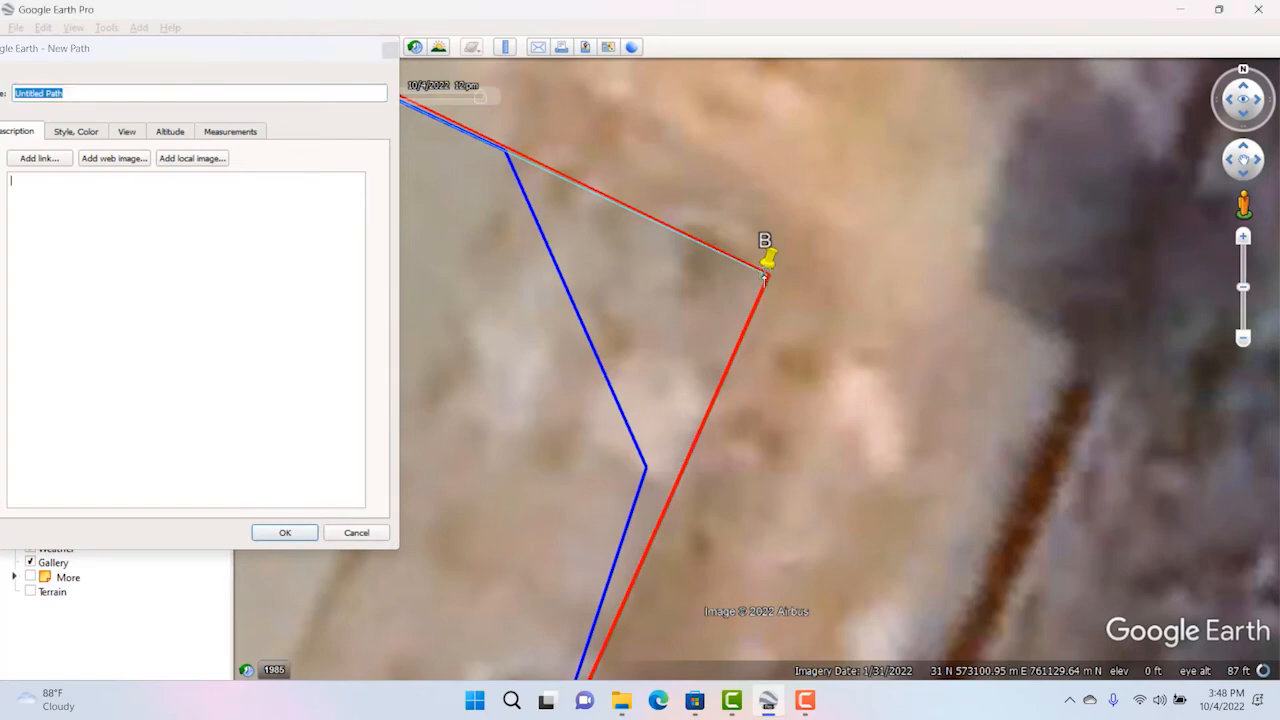
Draw the path along the plot's edge from placemark B to placemark E, about 27 m long, and show its length measurement.
{"action": "scroll", "coordinate": [803, 260], "scroll_direction": "down", "scroll_amount": 3}
{"action": "scroll", "coordinate": [723, 449], "scroll_direction": "up", "scroll_amount": 4}
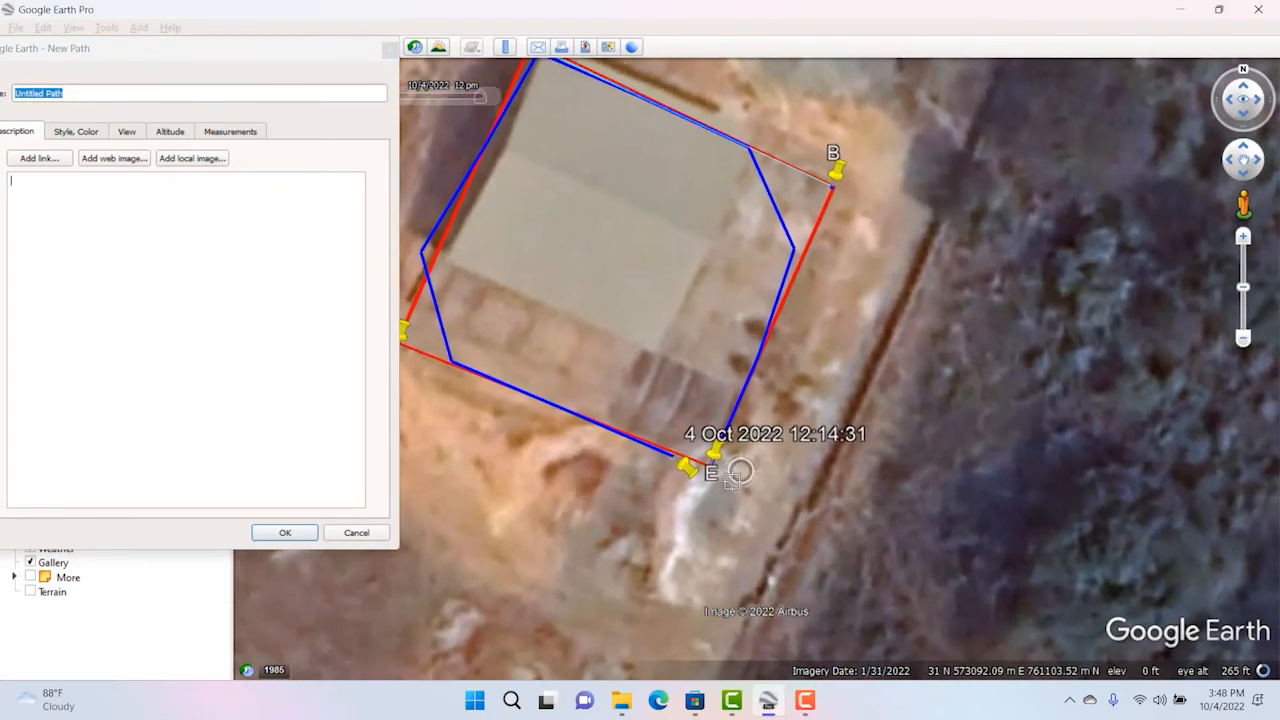
{"action": "scroll", "coordinate": [726, 355], "scroll_direction": "up", "scroll_amount": 3}
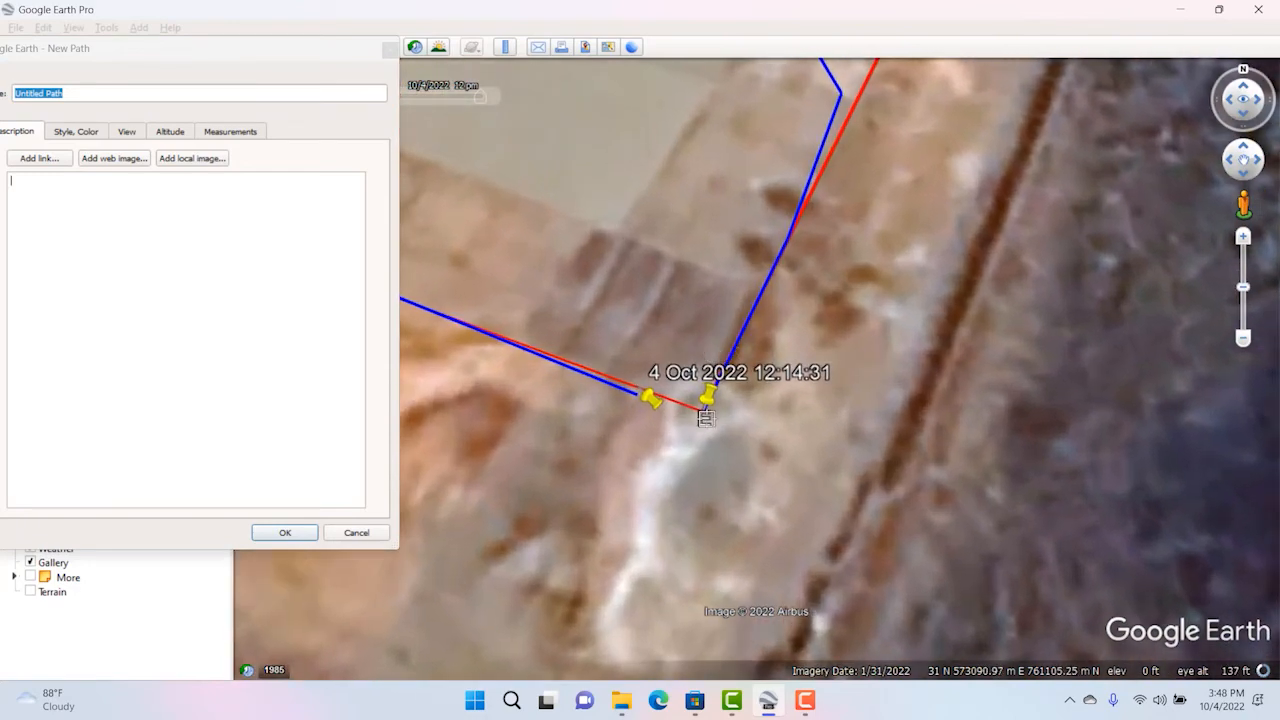
{"action": "scroll", "coordinate": [726, 410], "scroll_direction": "down", "scroll_amount": 3}
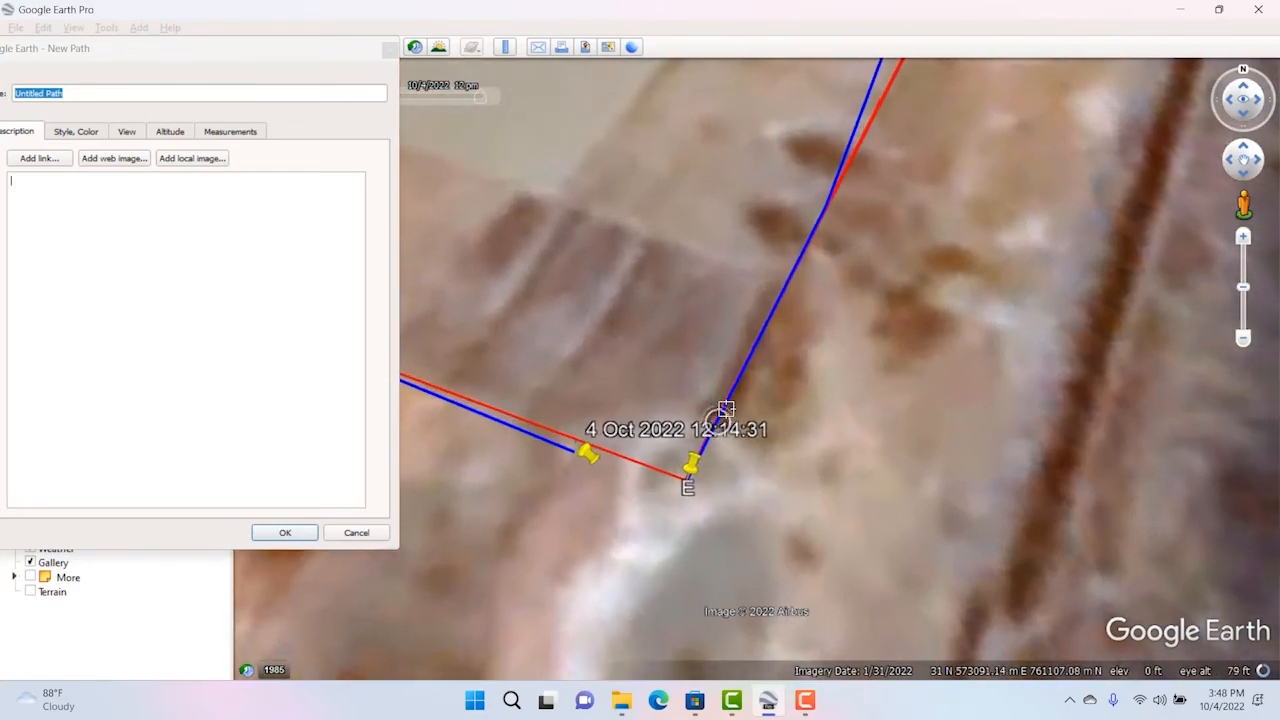
{"action": "scroll", "coordinate": [666, 403], "scroll_direction": "up", "scroll_amount": 3}
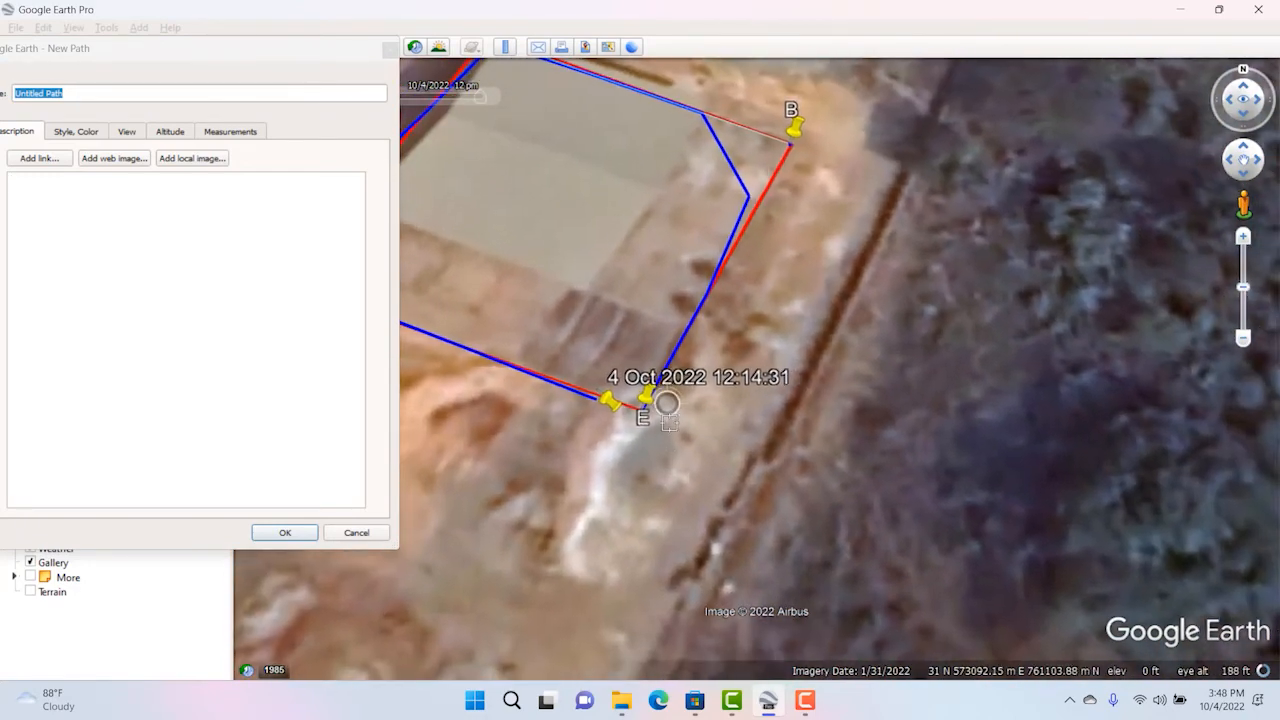
{"action": "scroll", "coordinate": [628, 478], "scroll_direction": "up", "scroll_amount": 3}
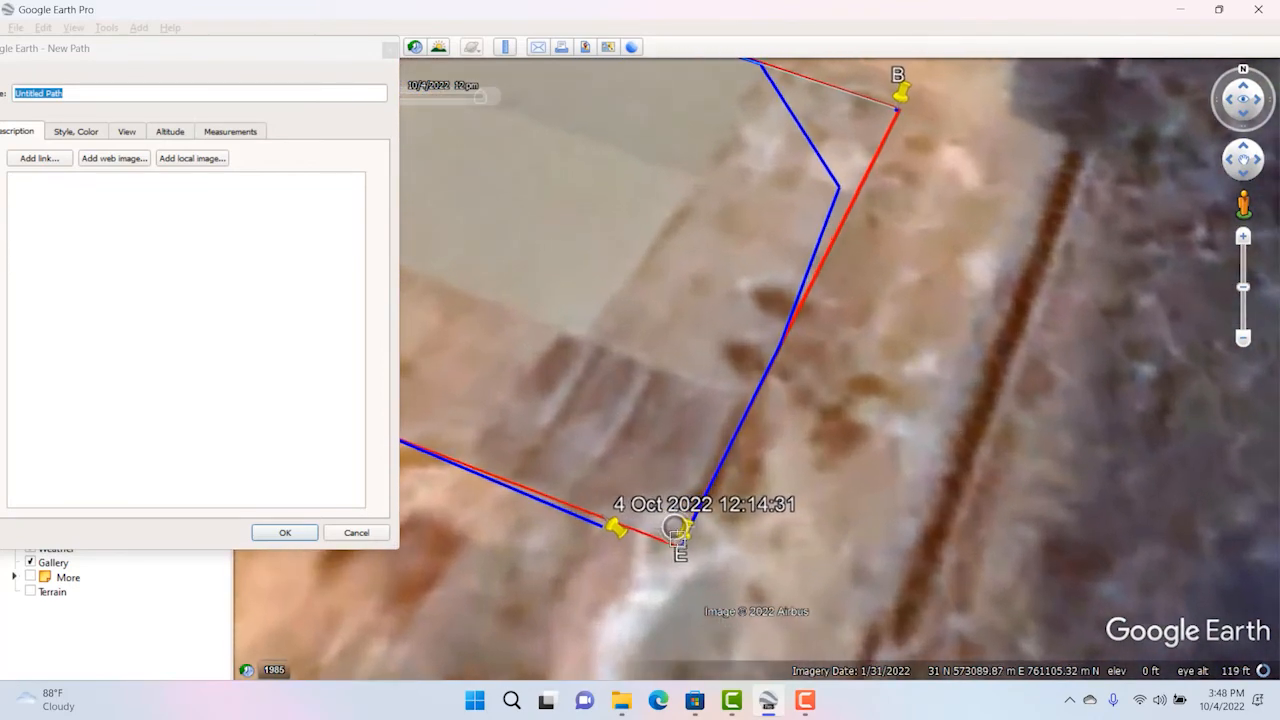
{"action": "scroll", "coordinate": [694, 586], "scroll_direction": "up", "scroll_amount": 3}
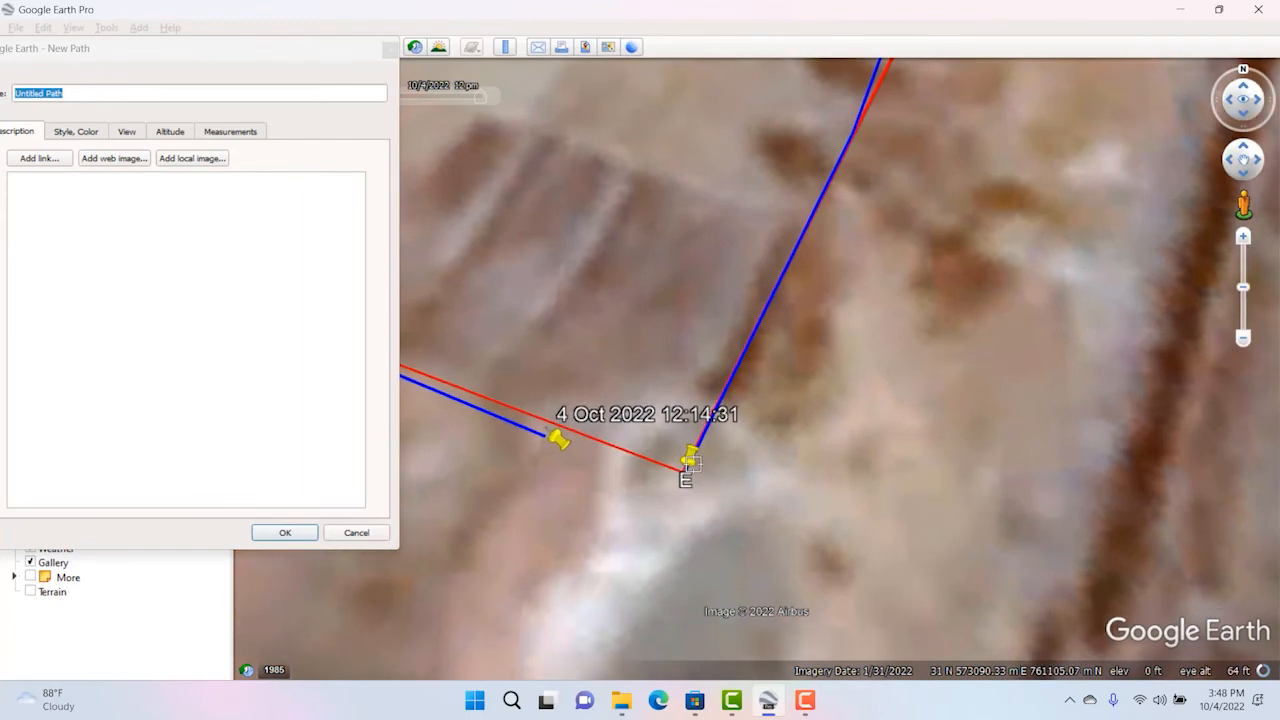
{"action": "scroll", "coordinate": [440, 606], "scroll_direction": "down", "scroll_amount": 3}
{"action": "scroll", "coordinate": [544, 514], "scroll_direction": "up", "scroll_amount": 2}
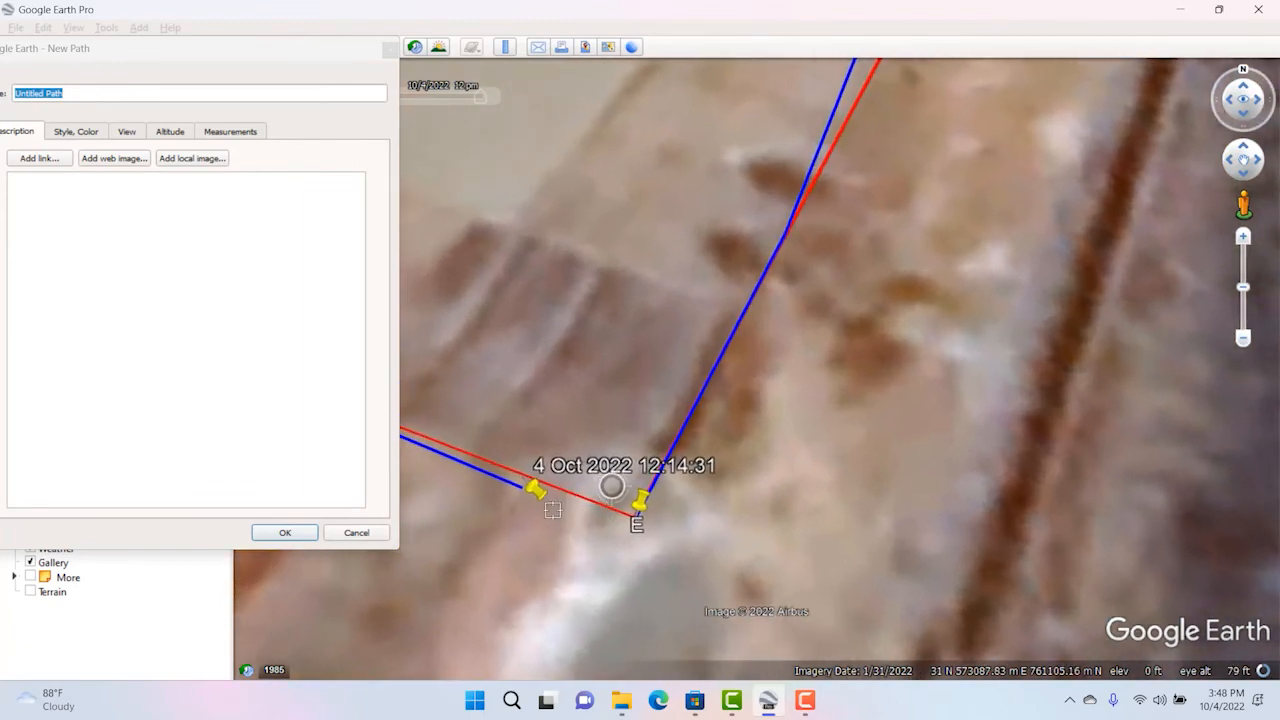
{"action": "scroll", "coordinate": [705, 590], "scroll_direction": "up", "scroll_amount": 1}
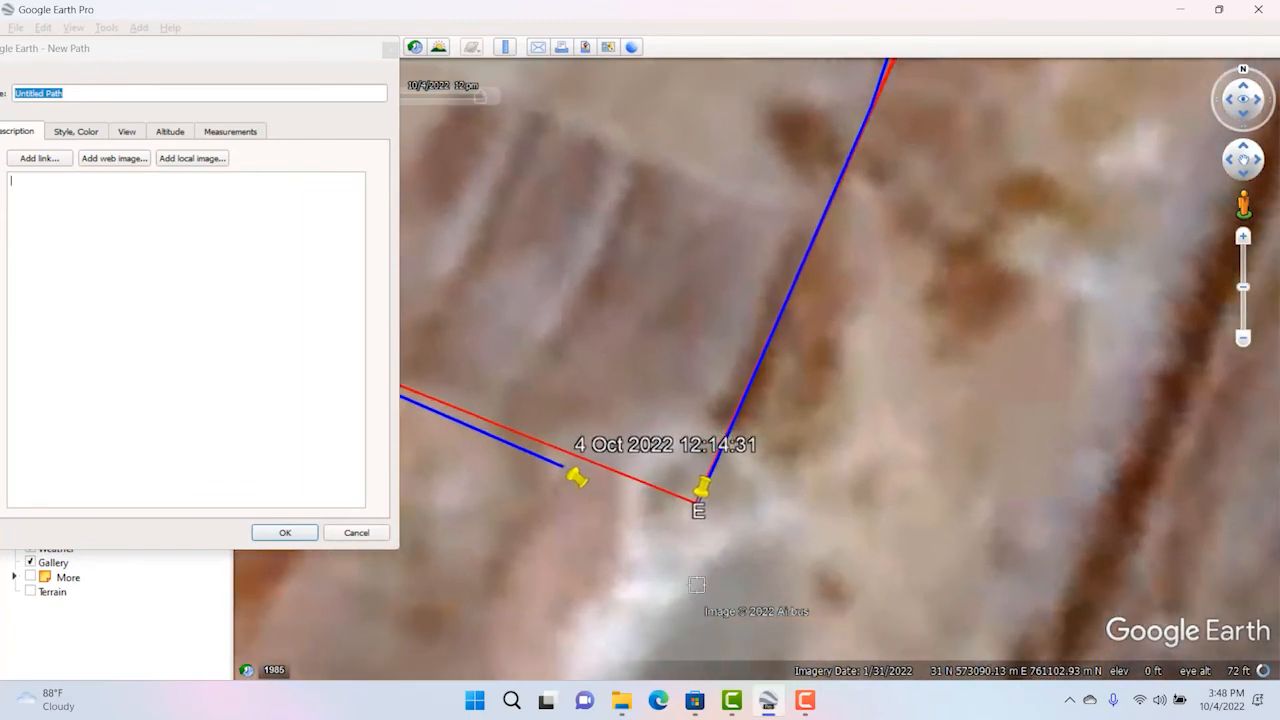
{"action": "scroll", "coordinate": [665, 610], "scroll_direction": "down", "scroll_amount": 4}
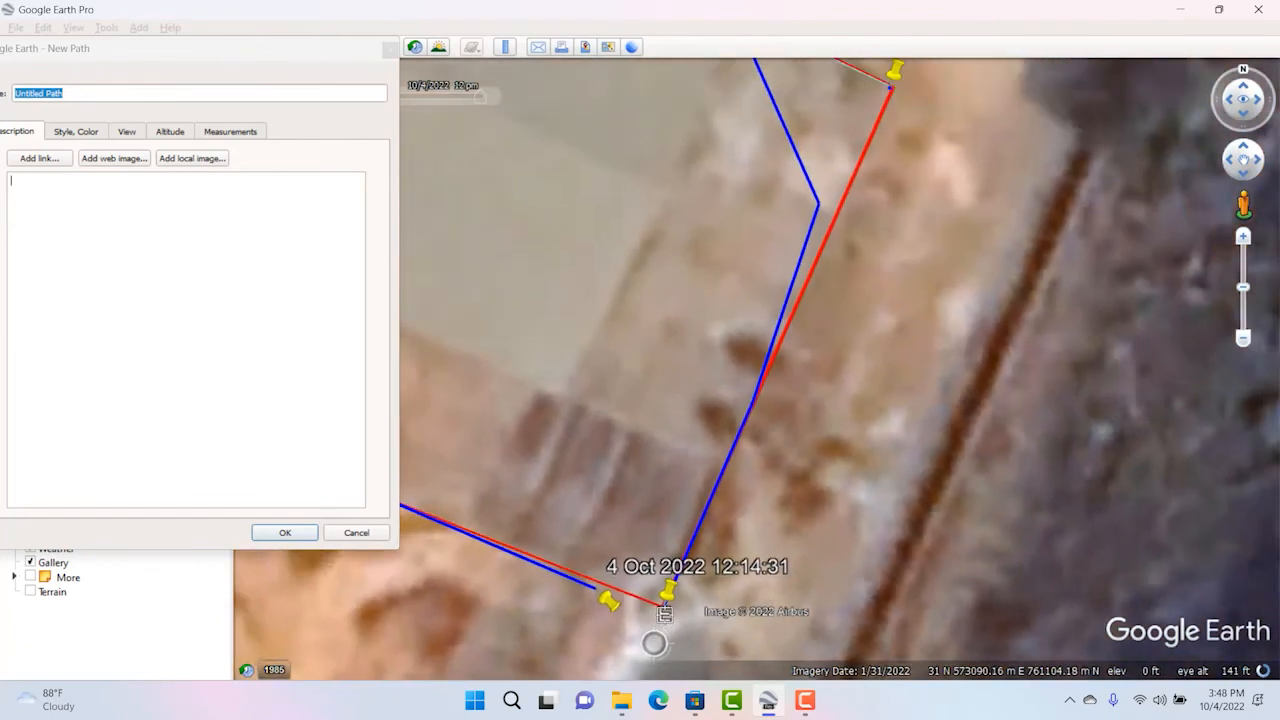
{"action": "scroll", "coordinate": [667, 606], "scroll_direction": "up", "scroll_amount": 3}
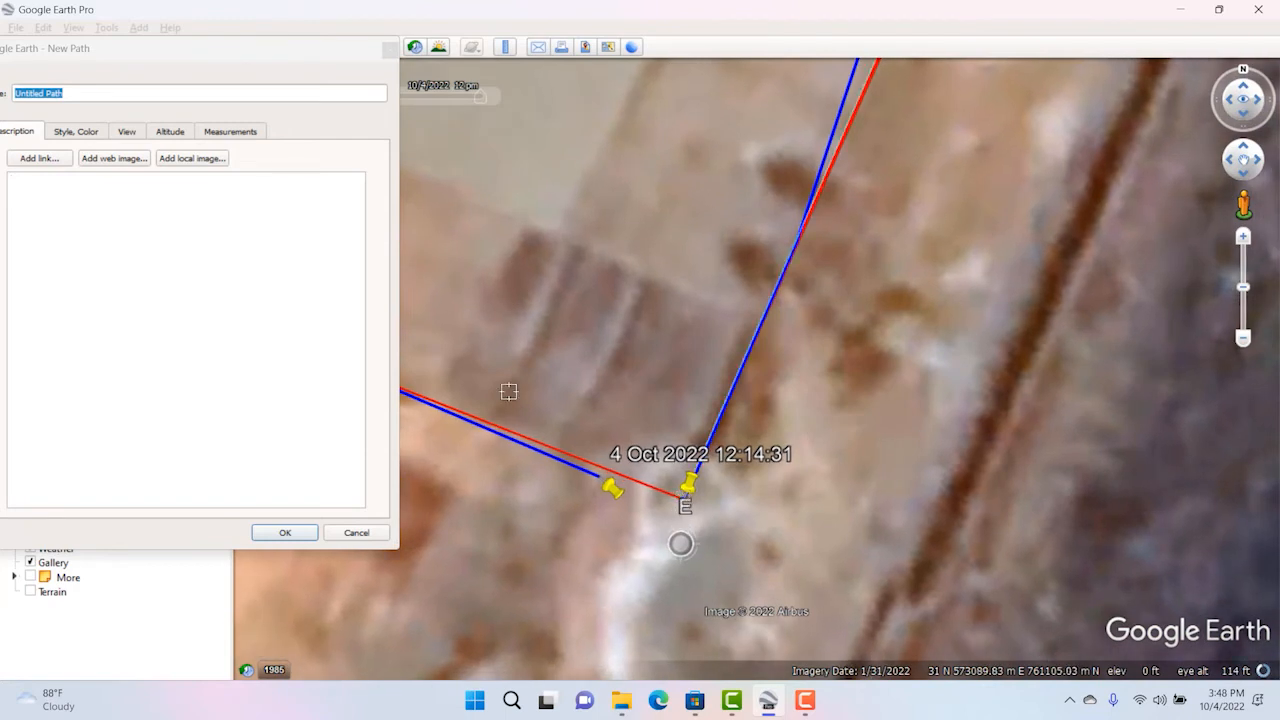
{"action": "left_click_drag", "start_coordinate": [171, 50], "coordinate": [255, 57]}
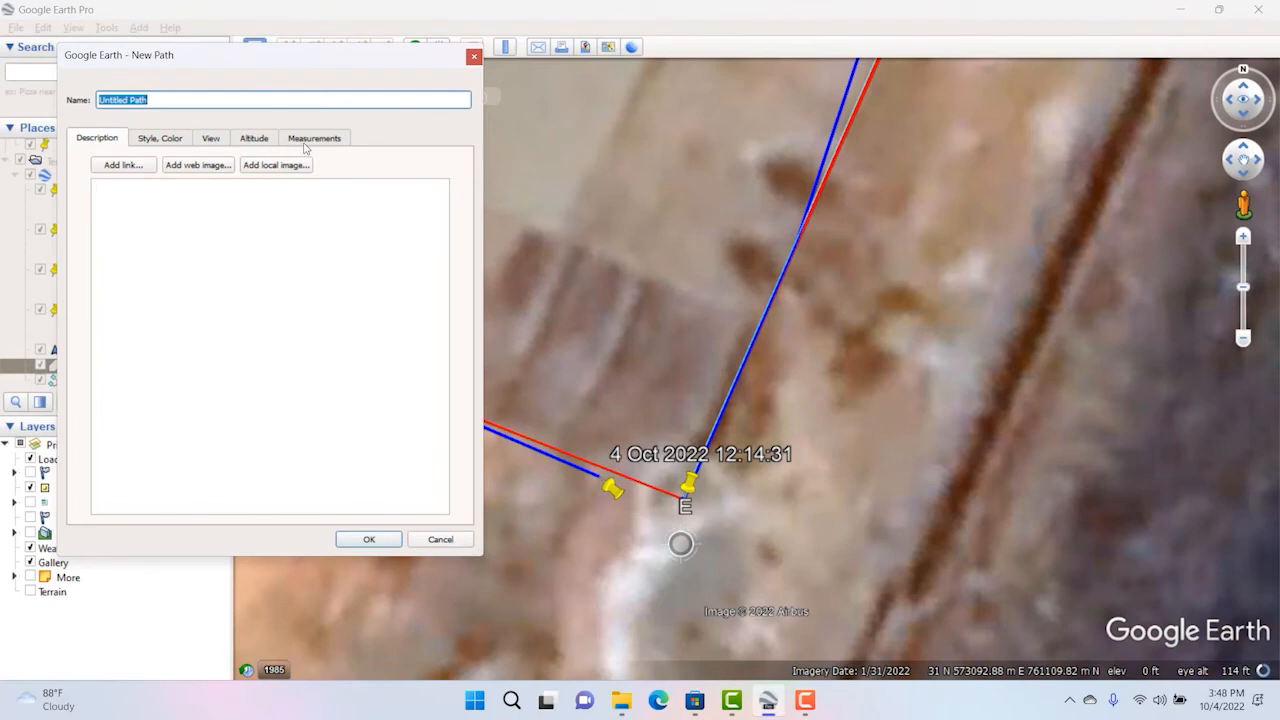
{"action": "left_click", "coordinate": [303, 145]}
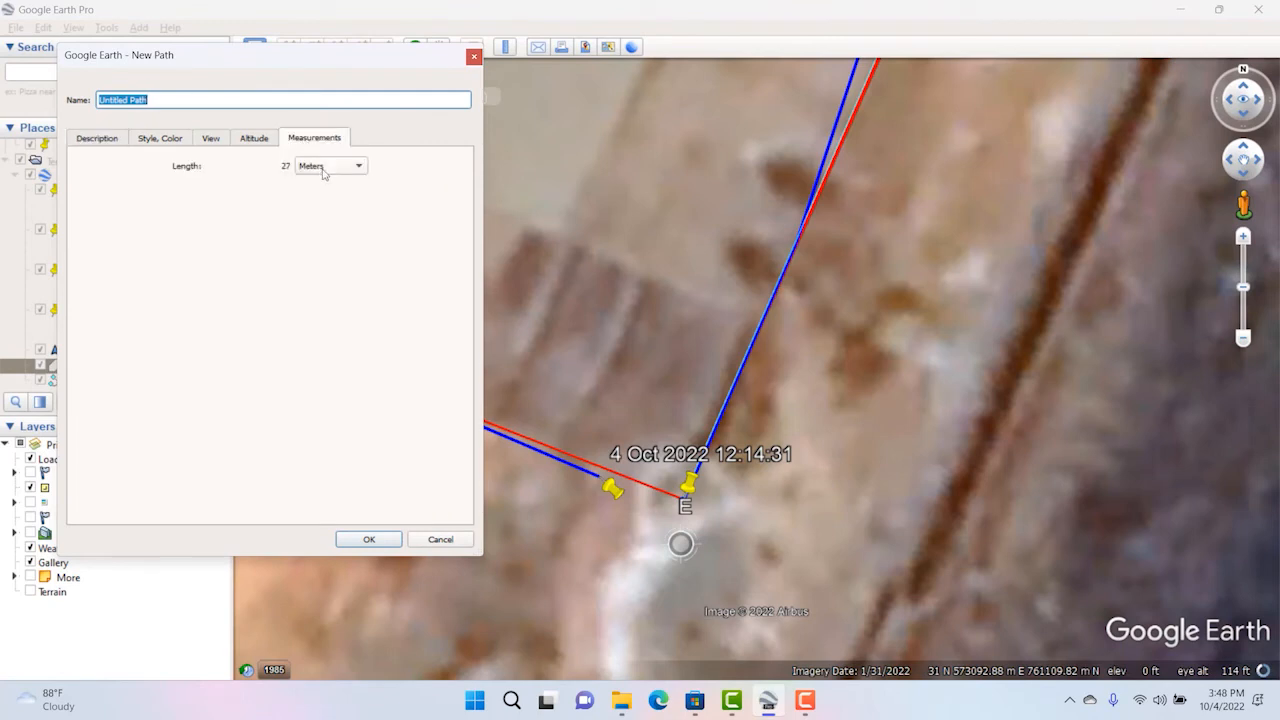